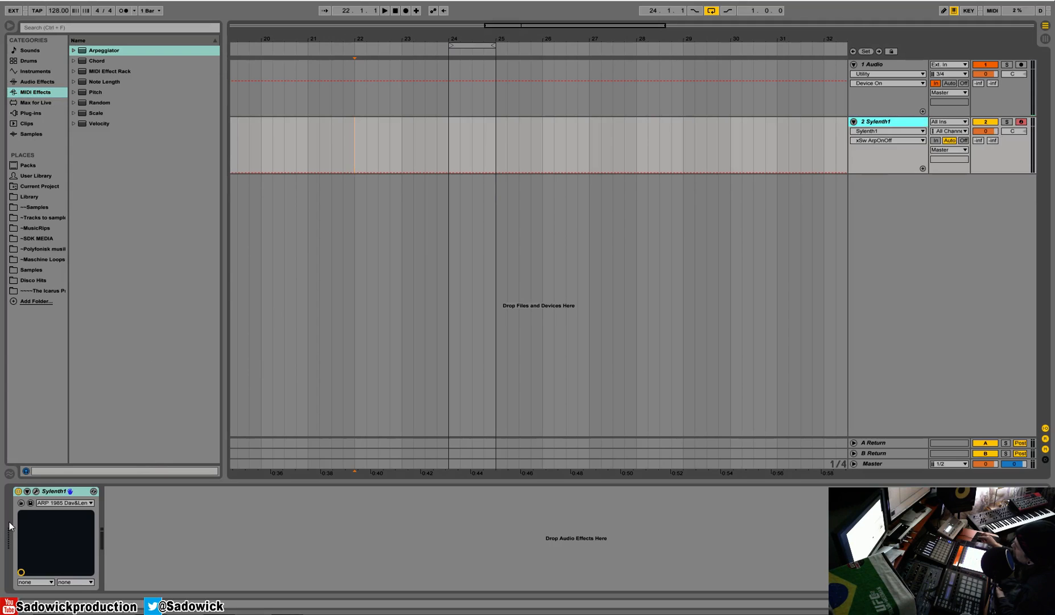
# - Add the Arpeggiator MIDI effect to the Sylenth1 track, placing it ahead of the synth in the device chain
pyautogui.click(18, 490)
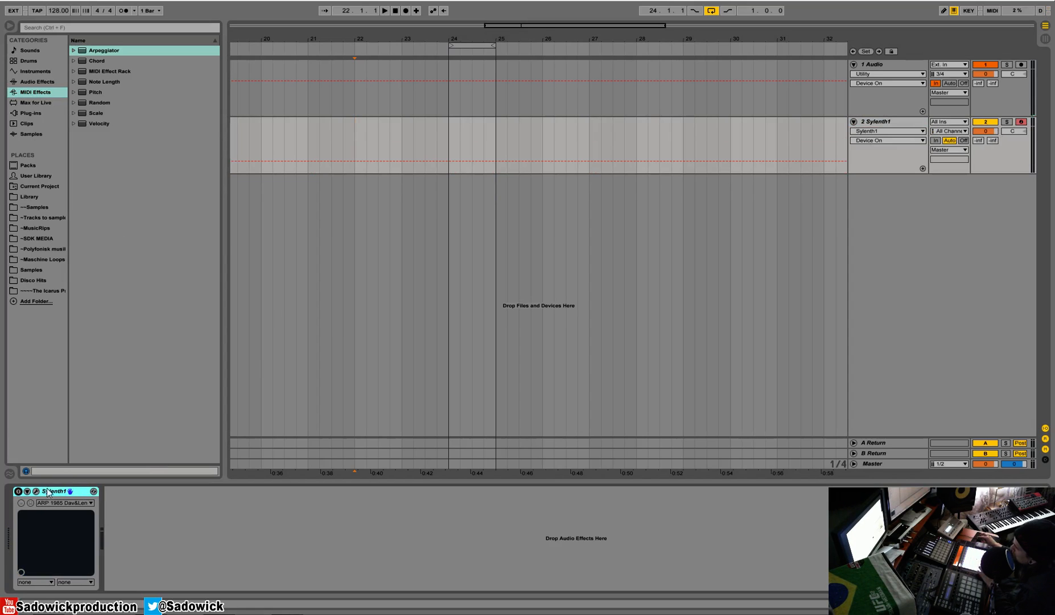
pyautogui.click(18, 492)
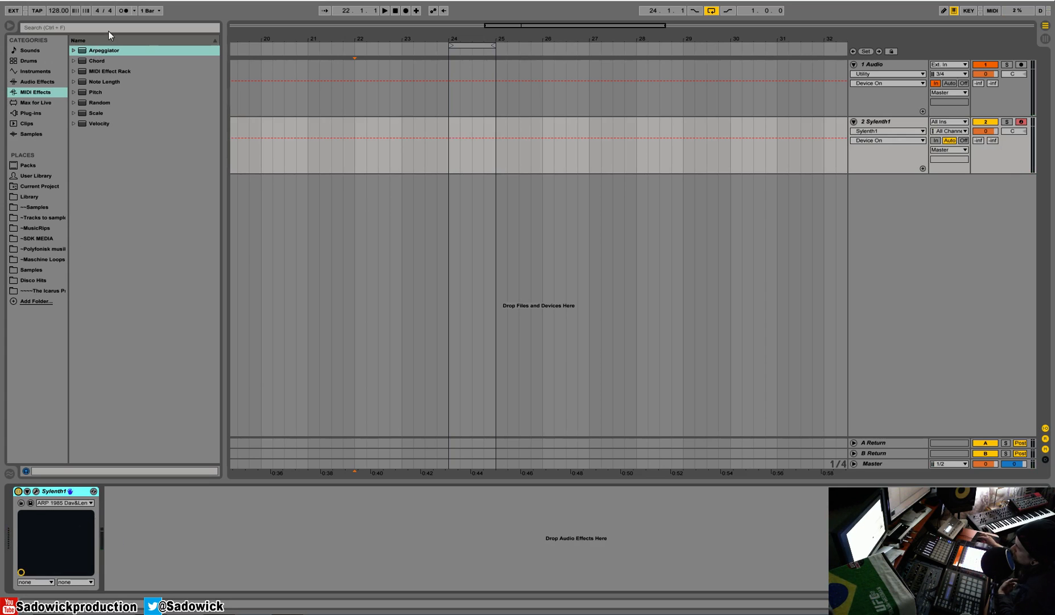
pyautogui.moveTo(103, 50); pyautogui.dragTo(54, 556)
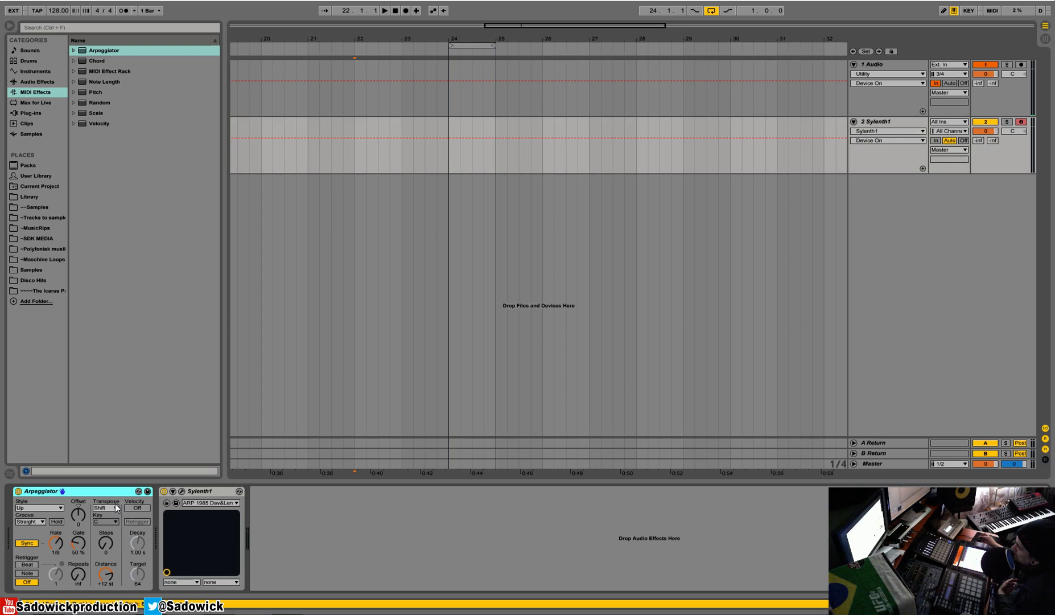
# - Try the Arpeggiator's free-running rate mode, then switch the rate back to synced at 1/8
pyautogui.click(44, 508)
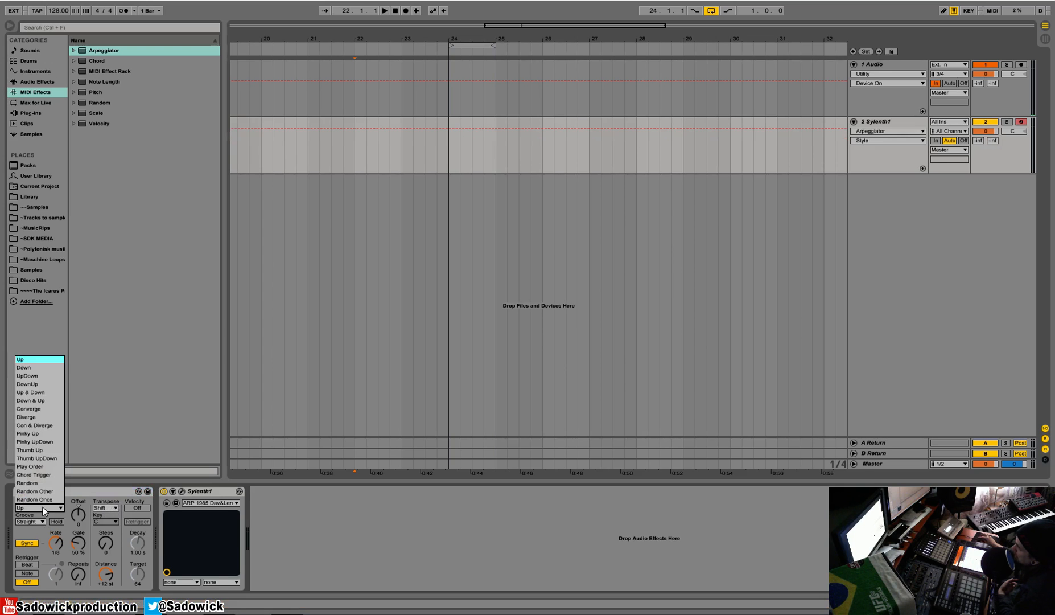
pyautogui.click(45, 509)
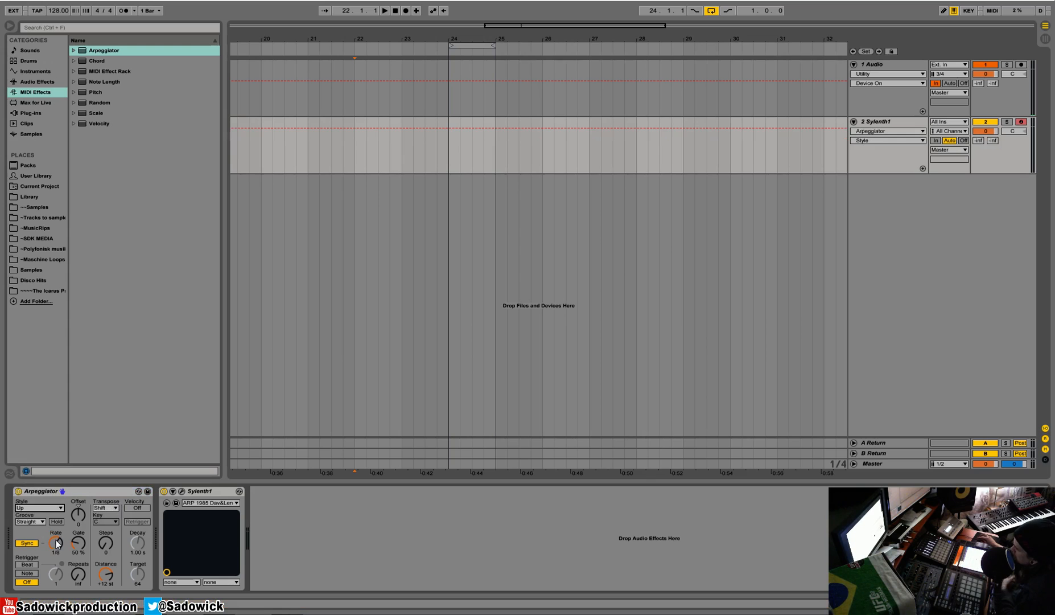
pyautogui.click(27, 544)
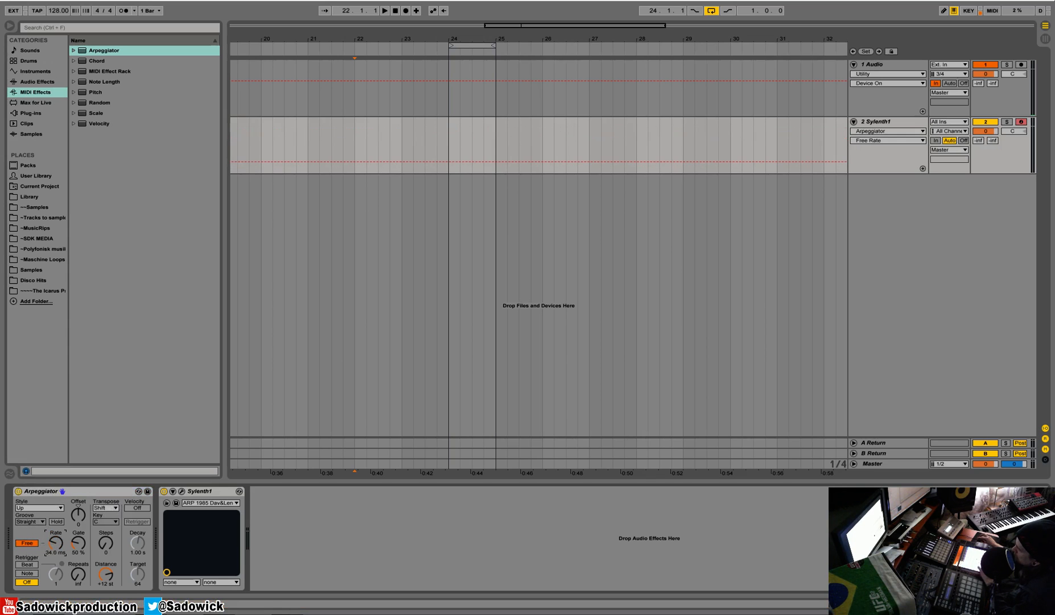
pyautogui.moveTo(51, 550)
pyautogui.mouseDown()
pyautogui.moveTo(52, 561)
pyautogui.moveTo(63, 549)
pyautogui.mouseUp()
pyautogui.click(30, 543)
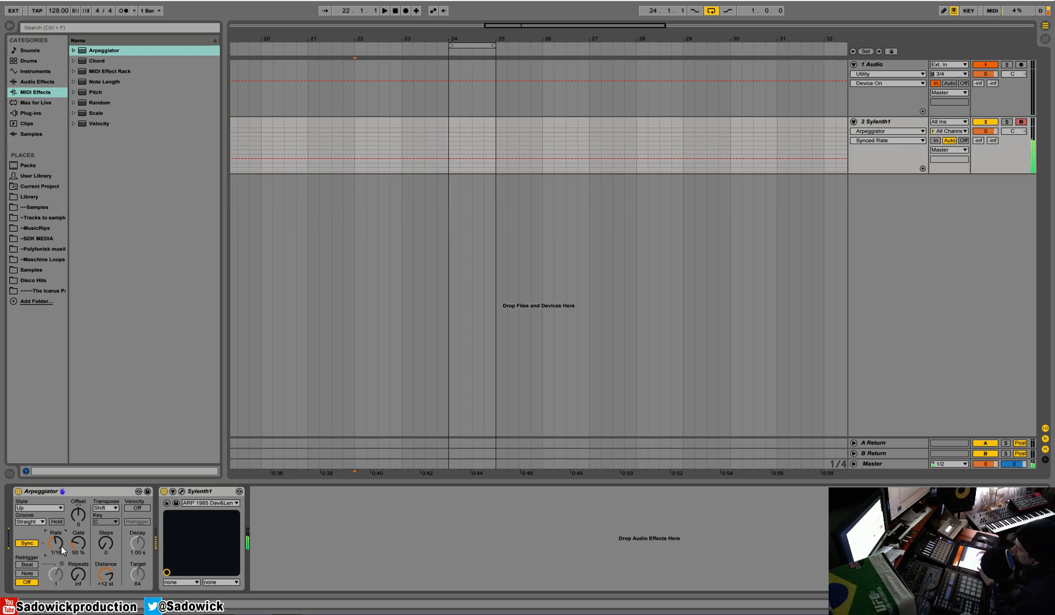
pyautogui.moveTo(60, 545); pyautogui.dragTo(61, 538)
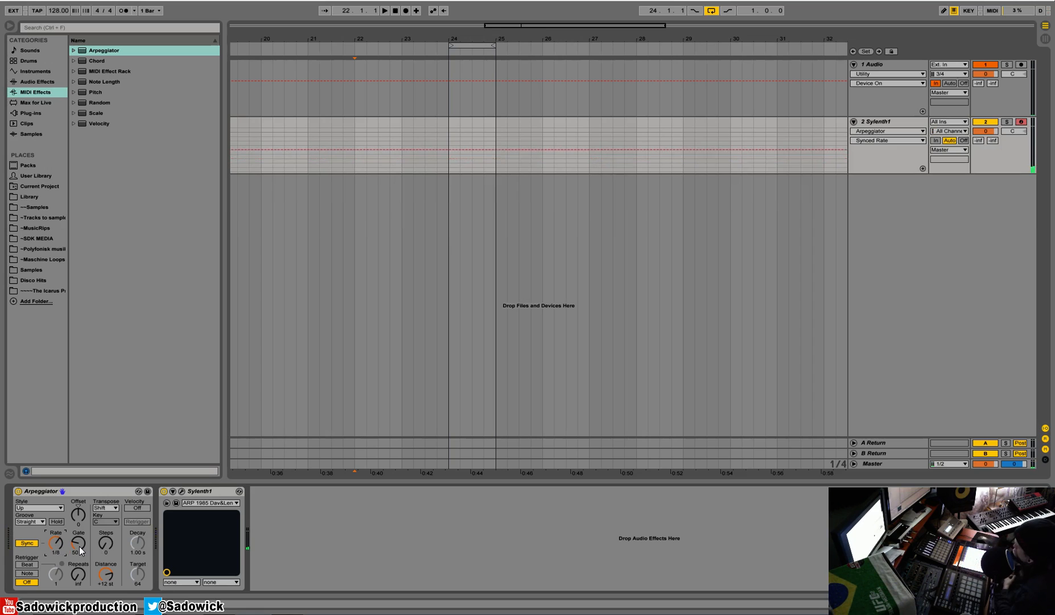
# - Set the Arpeggiator gate to 82 % and its transpose steps to 2
pyautogui.moveTo(80, 544); pyautogui.dragTo(79, 573)
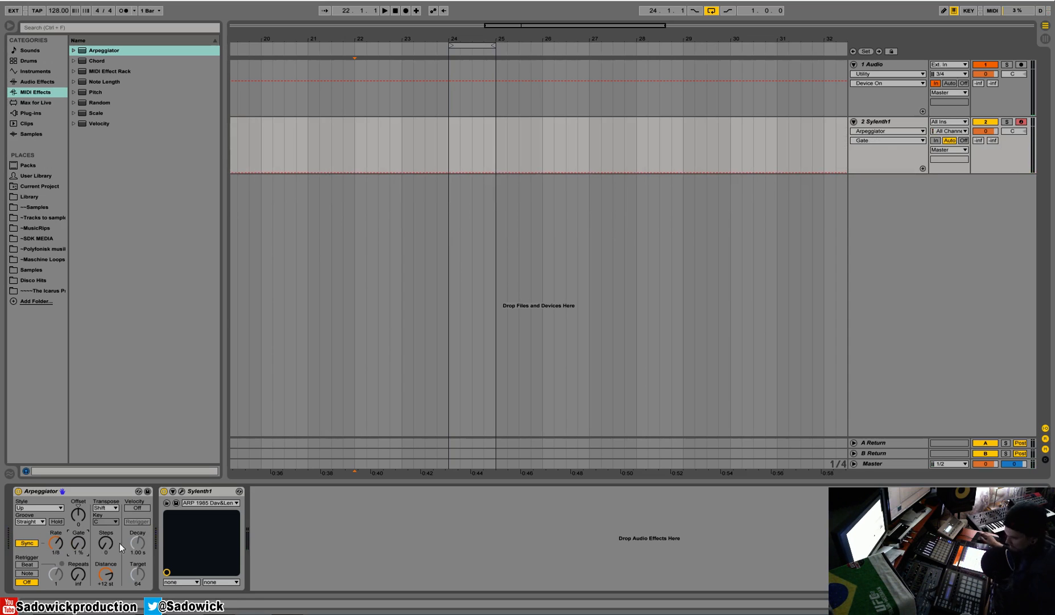
pyautogui.moveTo(80, 539); pyautogui.dragTo(80, 515)
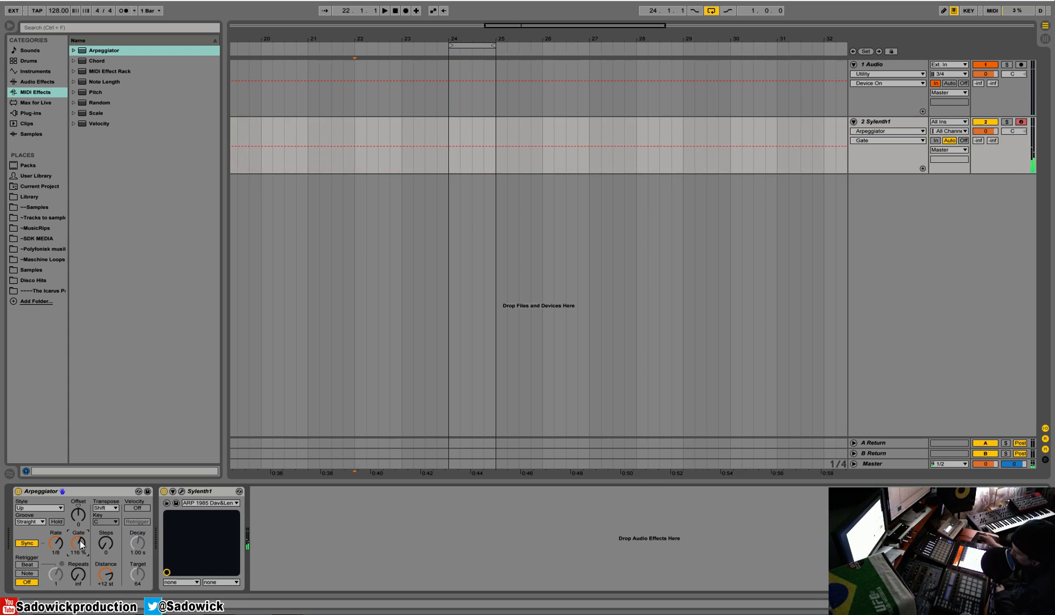
pyautogui.moveTo(80, 540); pyautogui.dragTo(80, 559)
pyautogui.moveTo(106, 542); pyautogui.dragTo(106, 538)
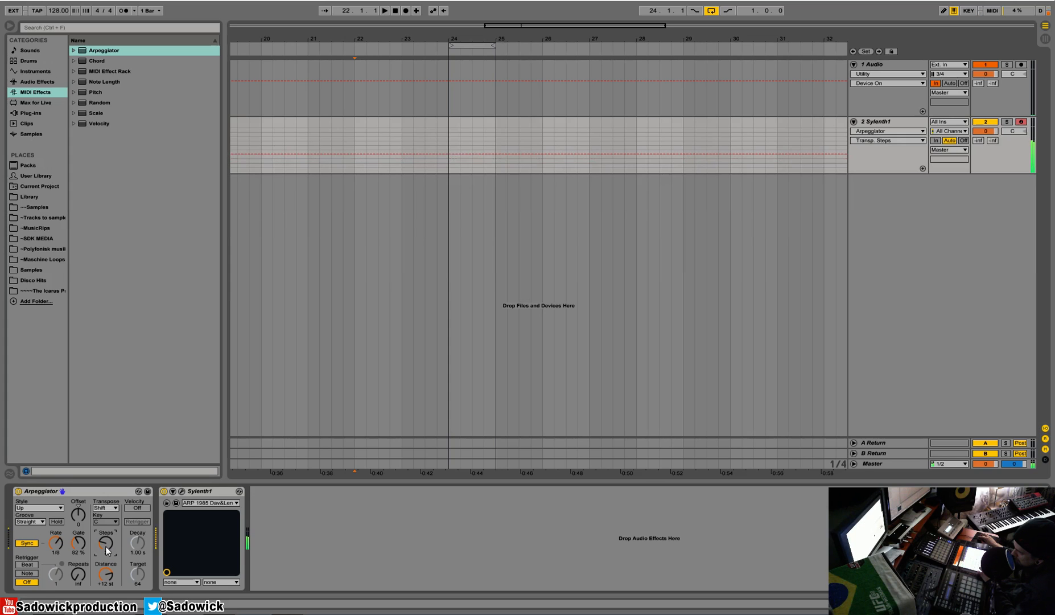
# - Set the Arpeggiator style to Chord Trigger after trying UpDown, and reset the steps to 0
pyautogui.click(39, 508)
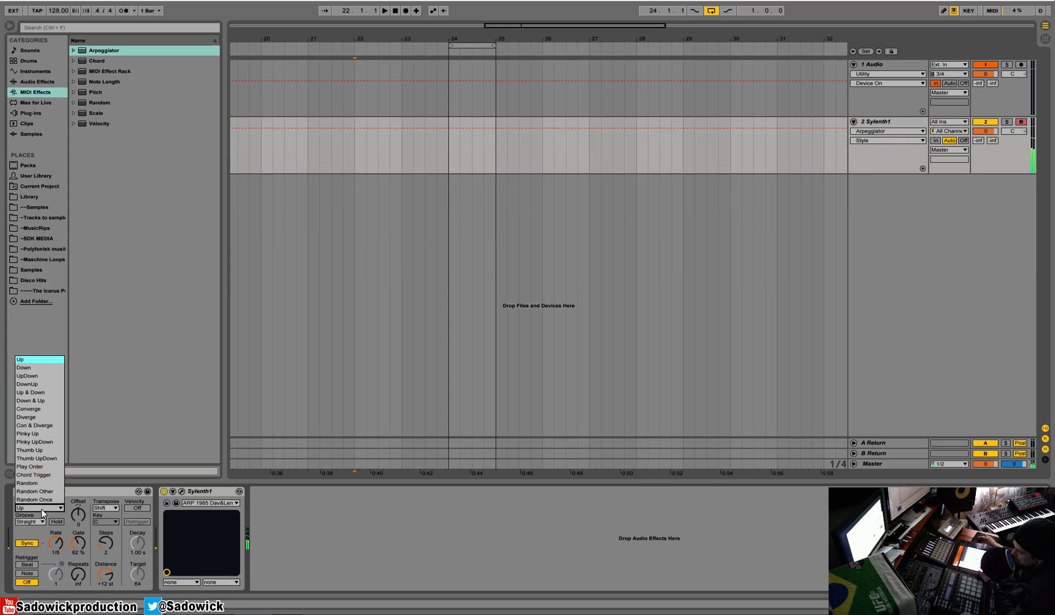
pyautogui.click(43, 376)
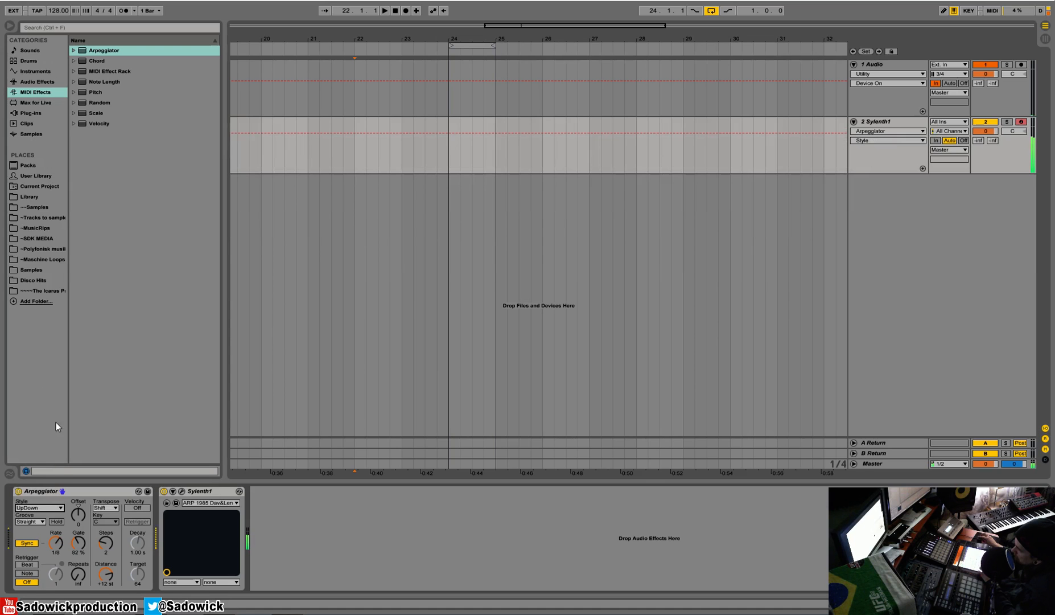
pyautogui.click(41, 505)
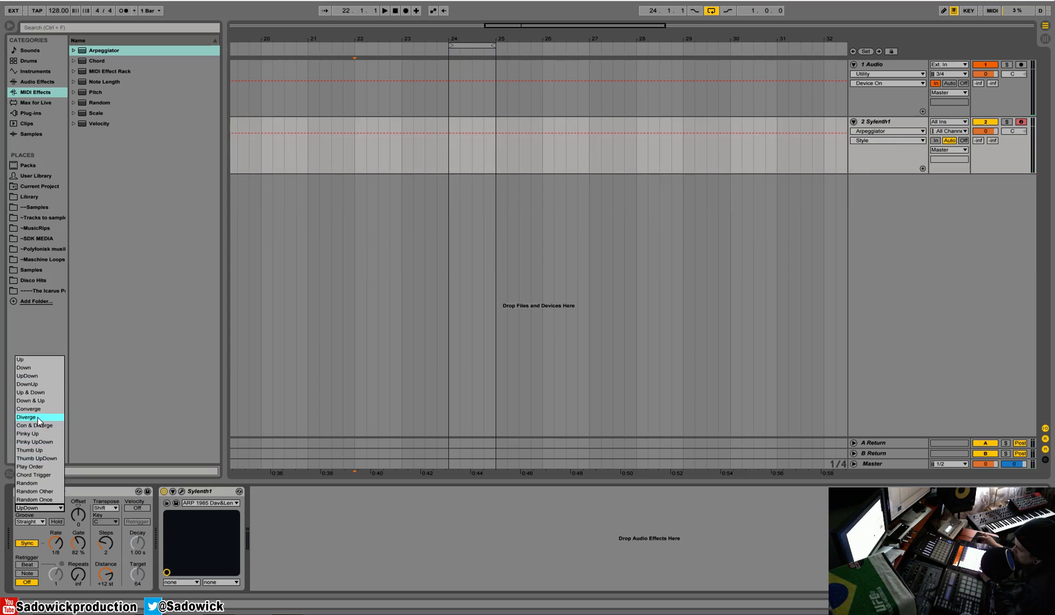
pyautogui.click(46, 474)
pyautogui.moveTo(106, 552); pyautogui.dragTo(110, 553)
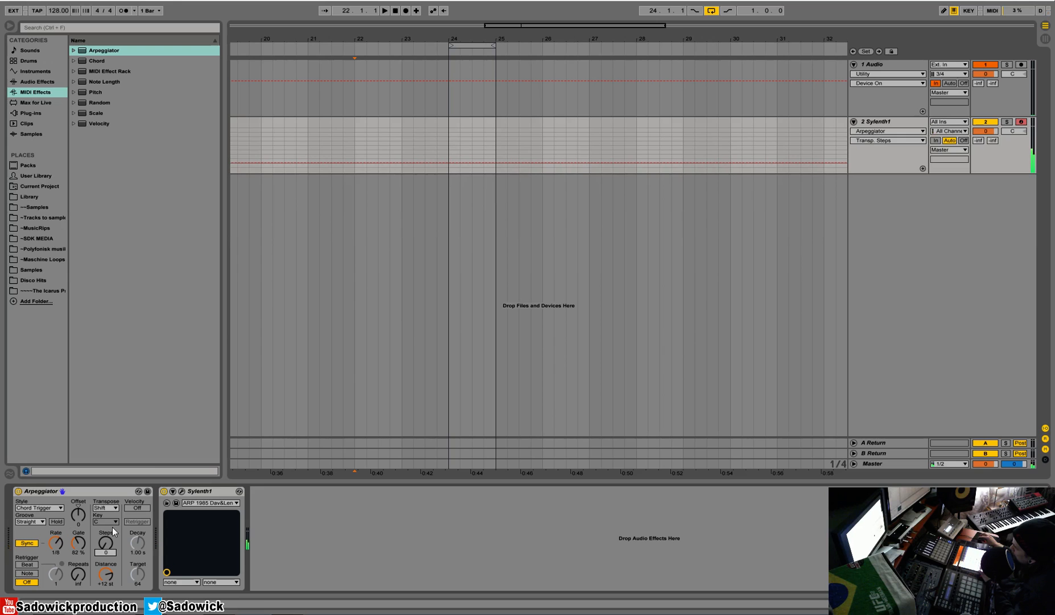
# - Open the Sylenth1 editor window to inspect the loaded patch, then close it
pyautogui.click(182, 490)
pyautogui.click(587, 482)
pyautogui.moveTo(194, 205); pyautogui.dragTo(210, 177)
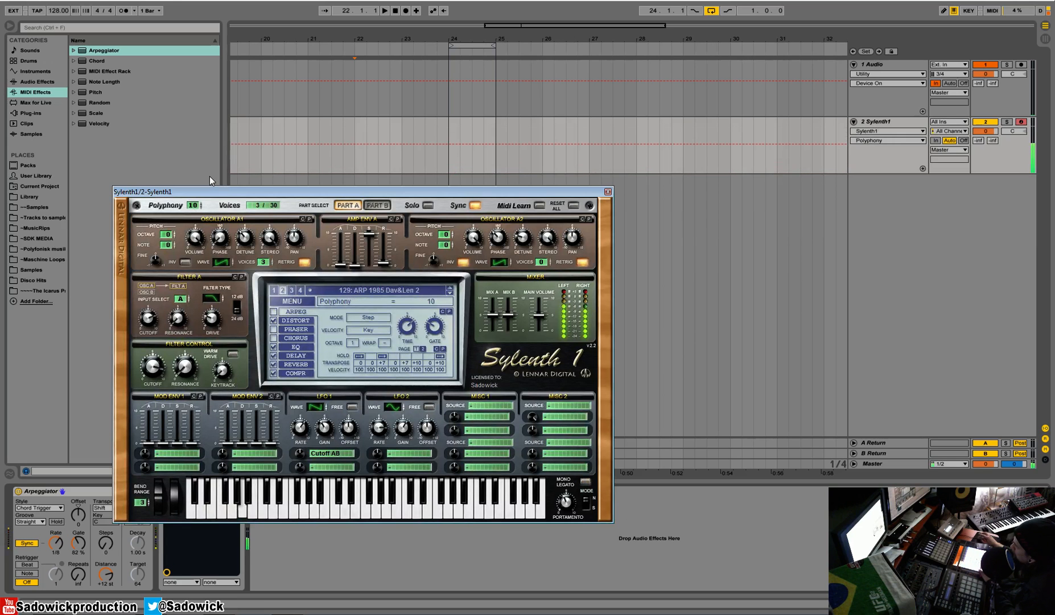
pyautogui.click(608, 192)
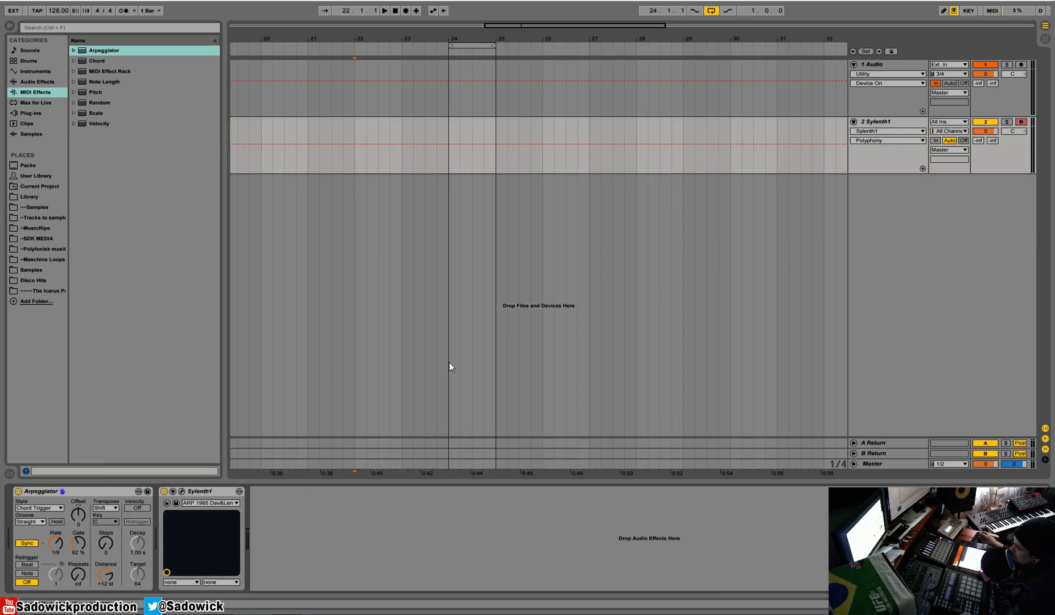
# - Compare the Up and Chord Trigger arpeggio styles, leaving the style set to Up
pyautogui.click(47, 508)
pyautogui.click(61, 361)
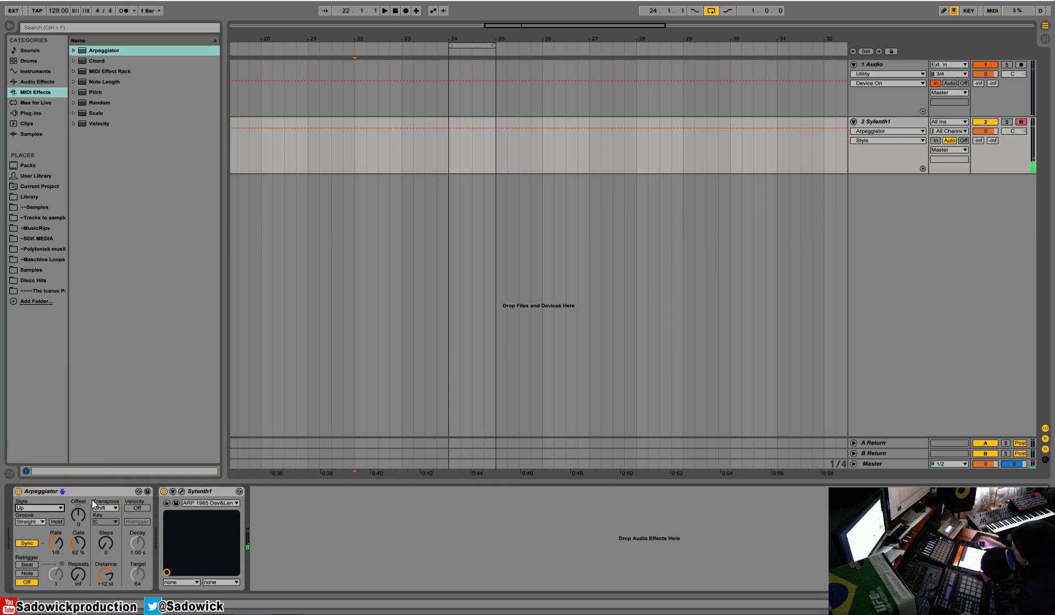
pyautogui.click(48, 508)
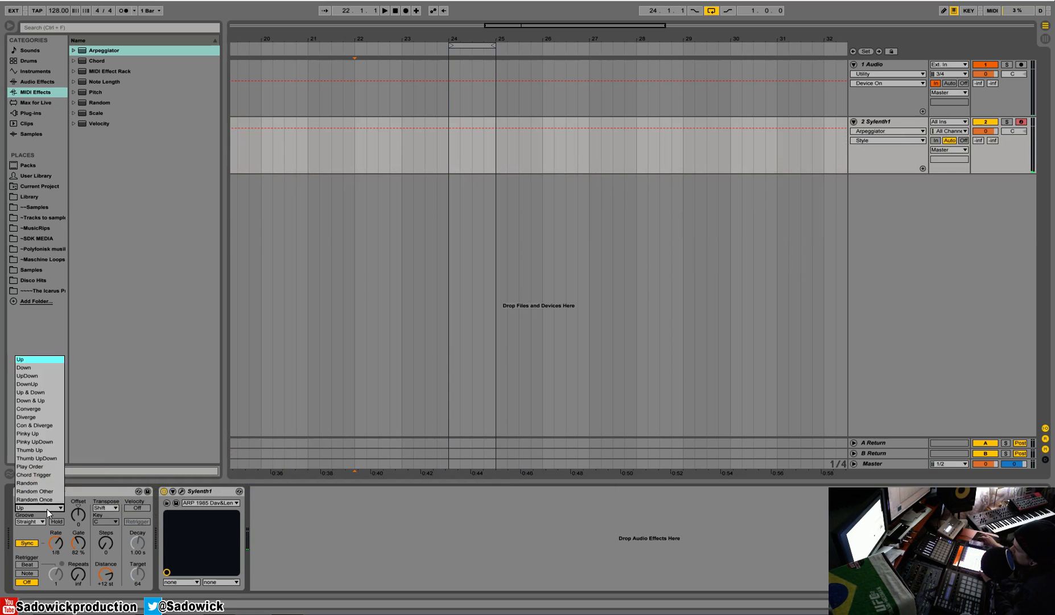
pyautogui.click(44, 472)
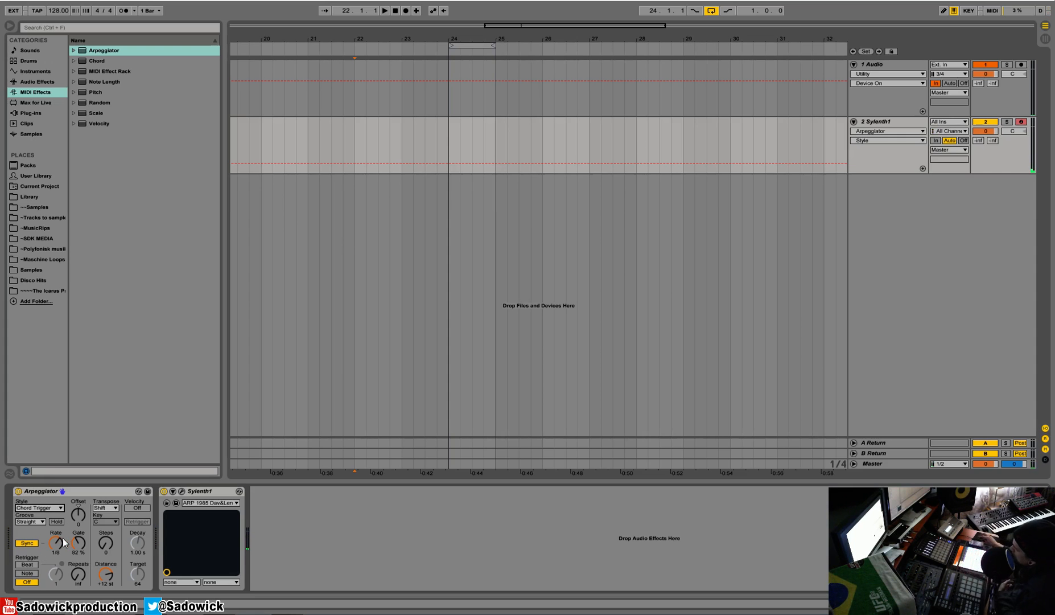
pyautogui.click(48, 507)
pyautogui.click(23, 359)
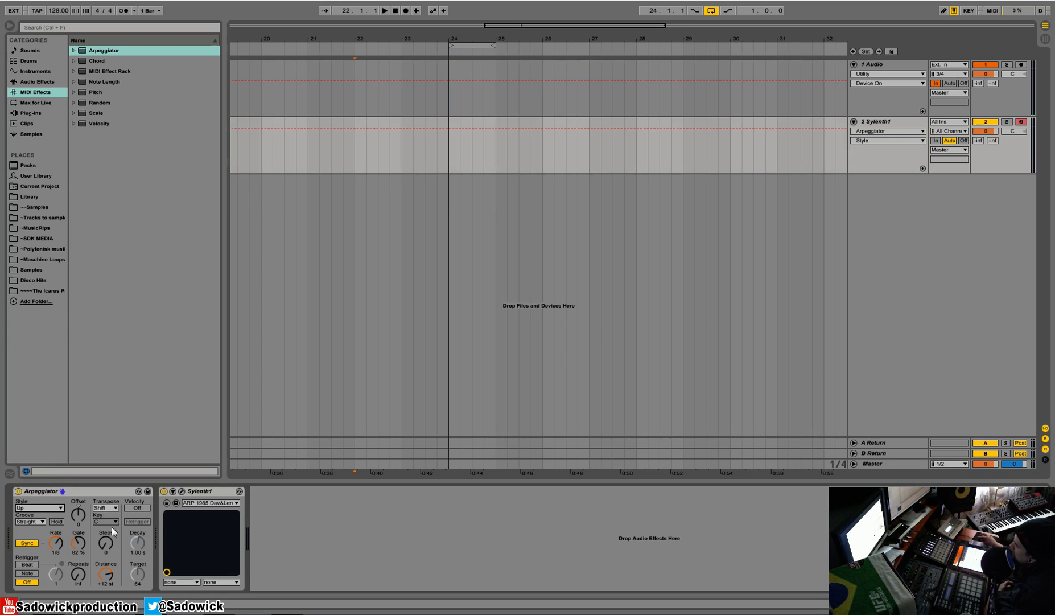
# - Set the Arpeggiator transpose mode to Minor with a distance of +5 st and 3 steps
pyautogui.click(112, 506)
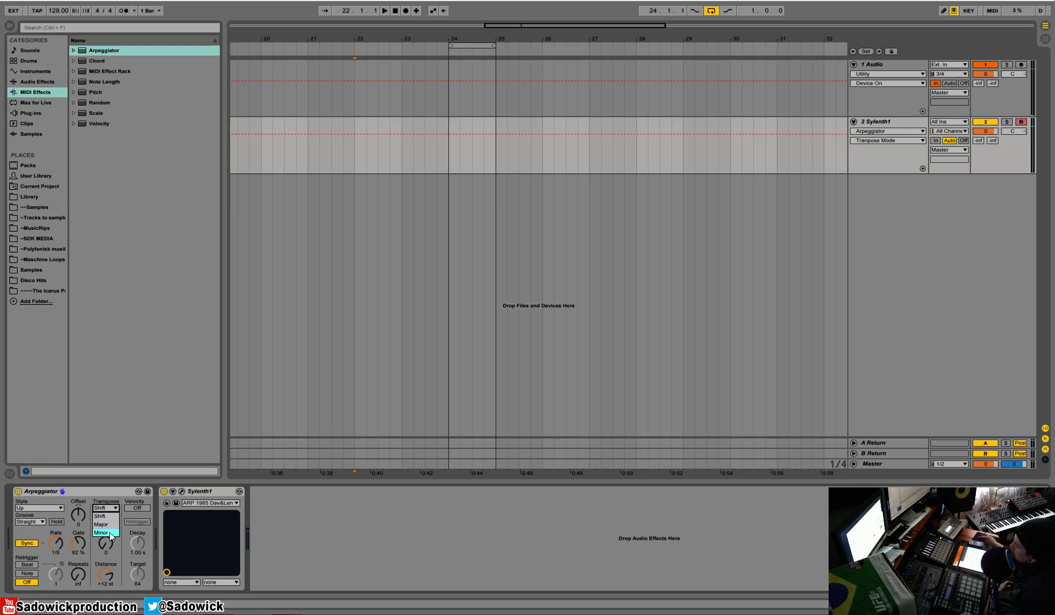
pyautogui.click(119, 491)
pyautogui.moveTo(107, 572); pyautogui.dragTo(107, 586)
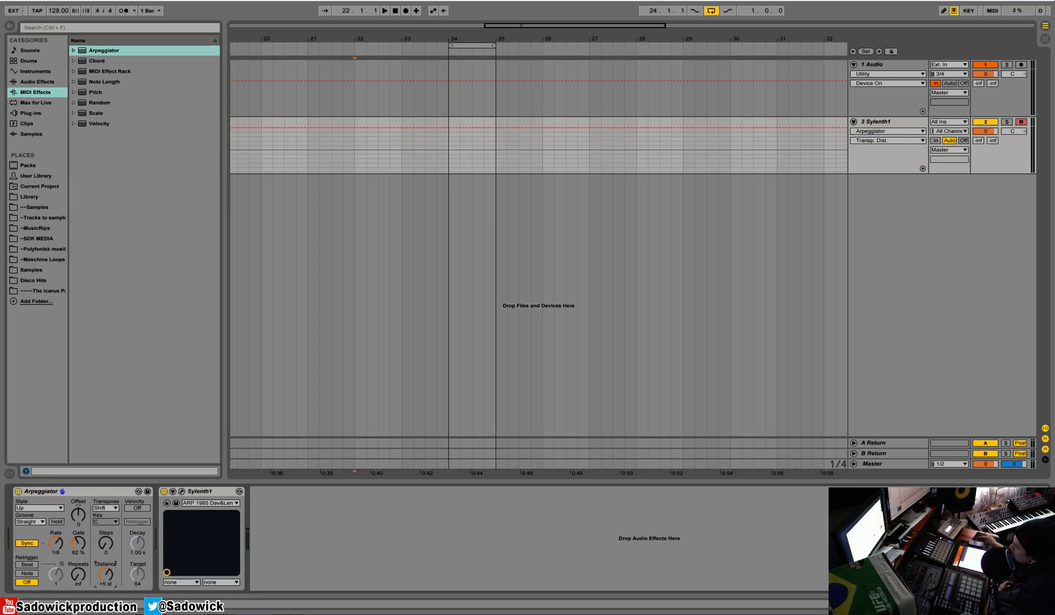
pyautogui.moveTo(112, 534); pyautogui.dragTo(111, 521)
# - Set the Arpeggiator rate to 1/12
pyautogui.click(58, 546)
pyautogui.click(97, 508)
pyautogui.click(110, 530)
pyautogui.click(57, 546)
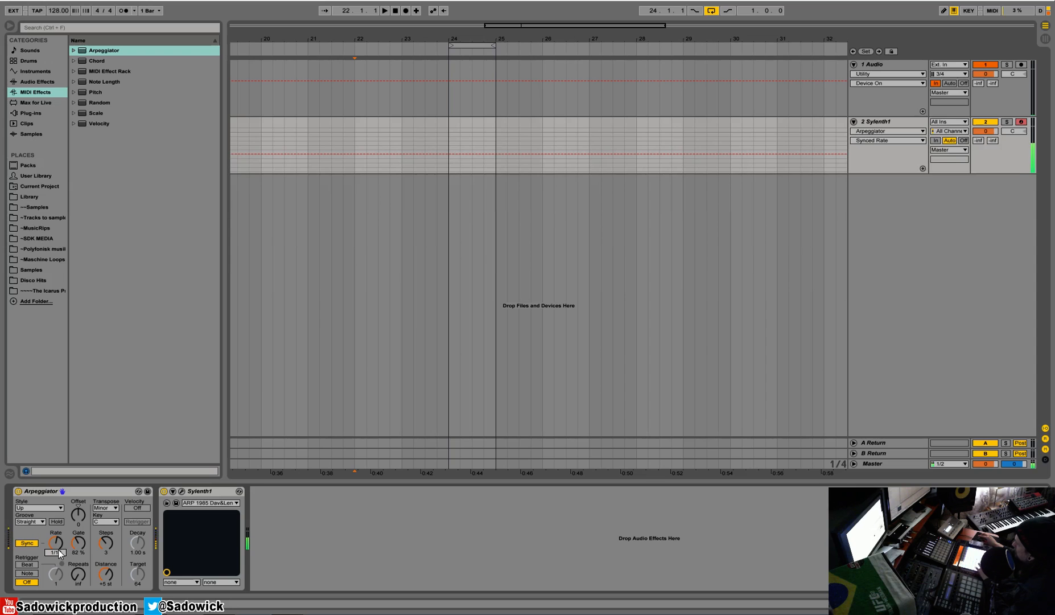
# - Switch the transpose mode to Major and set the transpose distance to +11 st
pyautogui.click(107, 509)
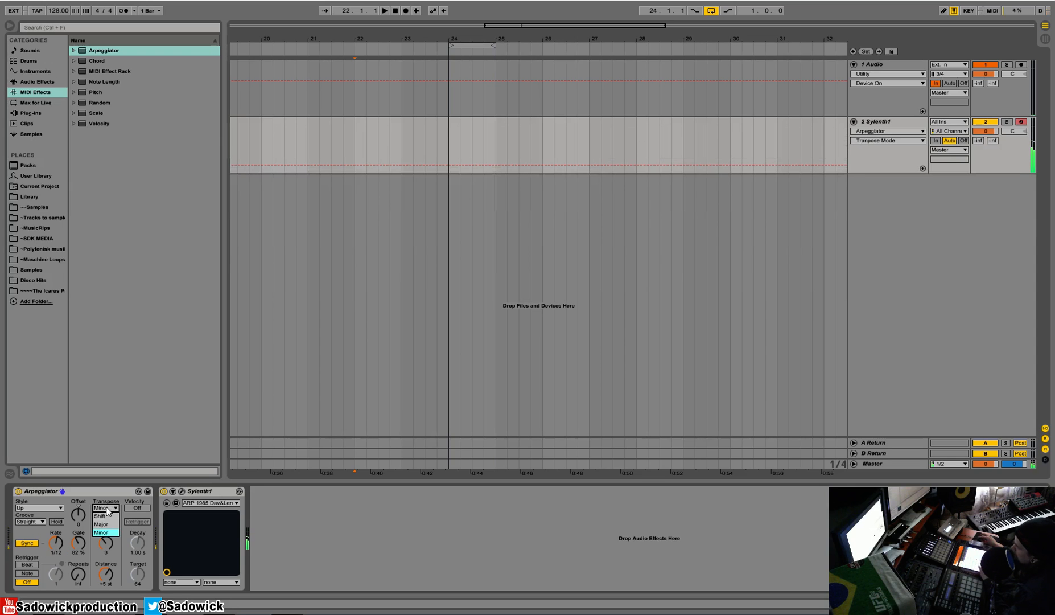
pyautogui.click(102, 524)
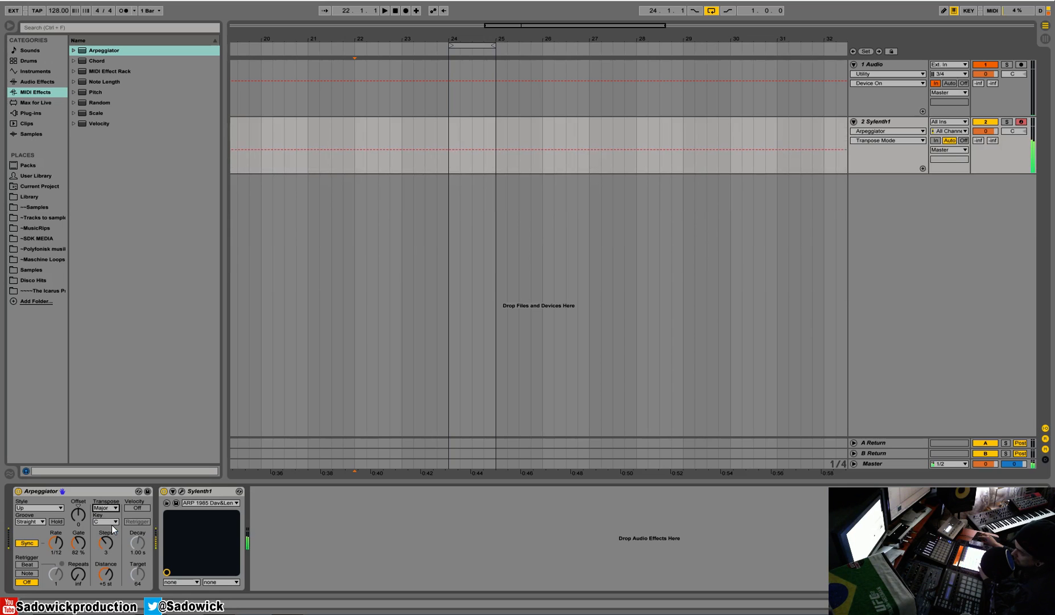
pyautogui.moveTo(106, 578); pyautogui.dragTo(106, 564)
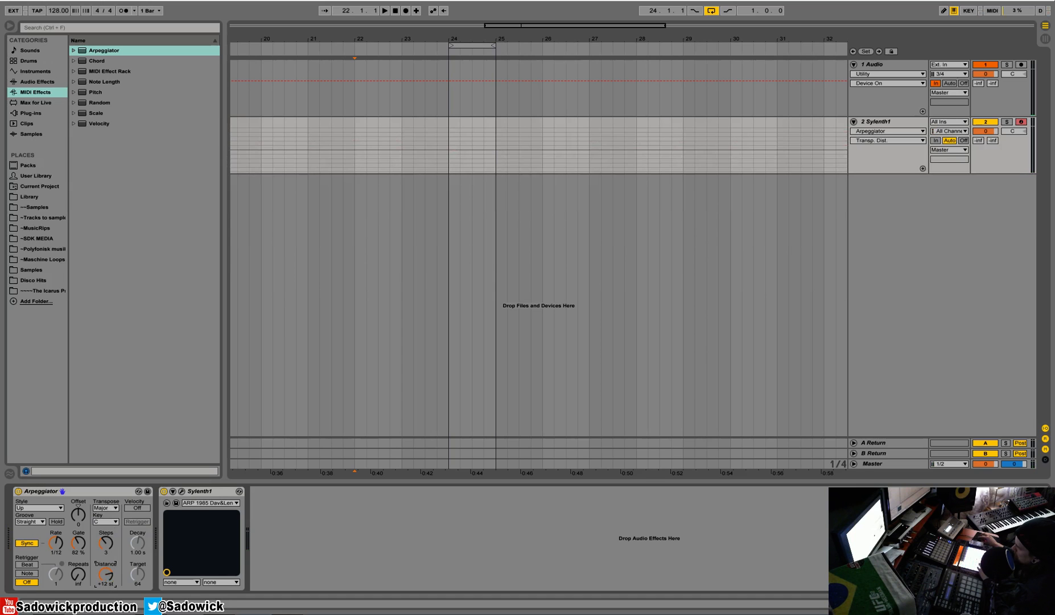
pyautogui.moveTo(107, 574); pyautogui.dragTo(106, 601)
# - Set the Arpeggiator rate to 1/16 with a 29 % gate and apply the Swing 16 groove
pyautogui.moveTo(57, 545); pyautogui.dragTo(81, 551)
pyautogui.click(36, 522)
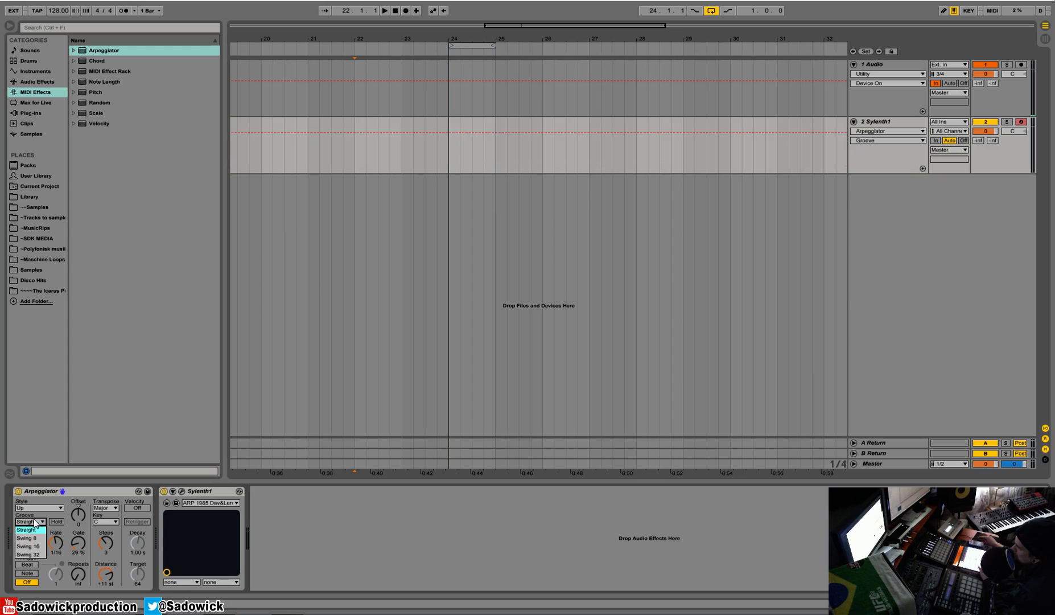
pyautogui.click(33, 547)
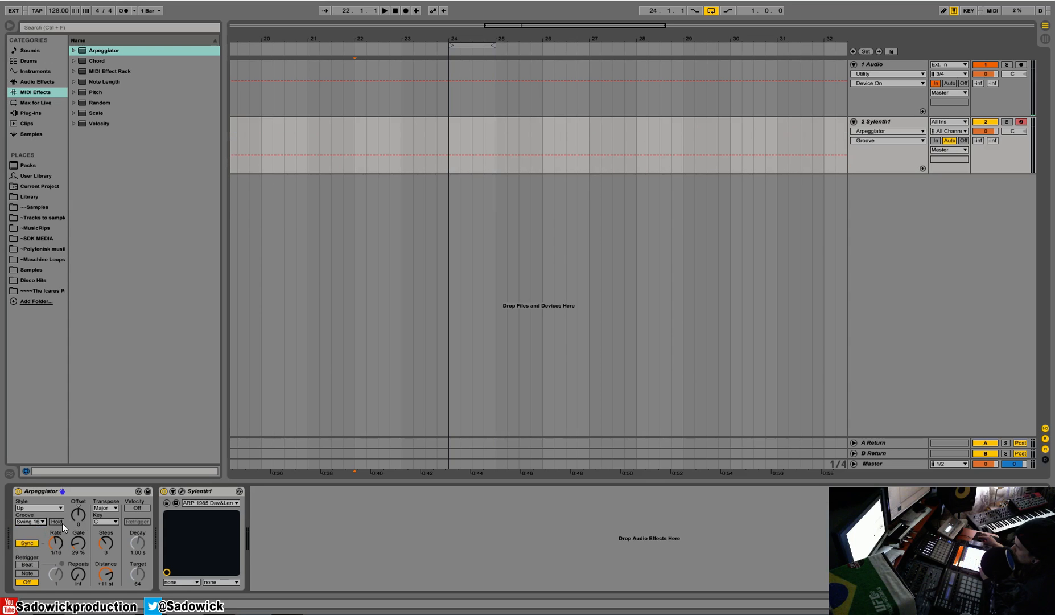
# - Reset the Arpeggiator's transpose steps to 0
pyautogui.moveTo(105, 542); pyautogui.dragTo(106, 558)
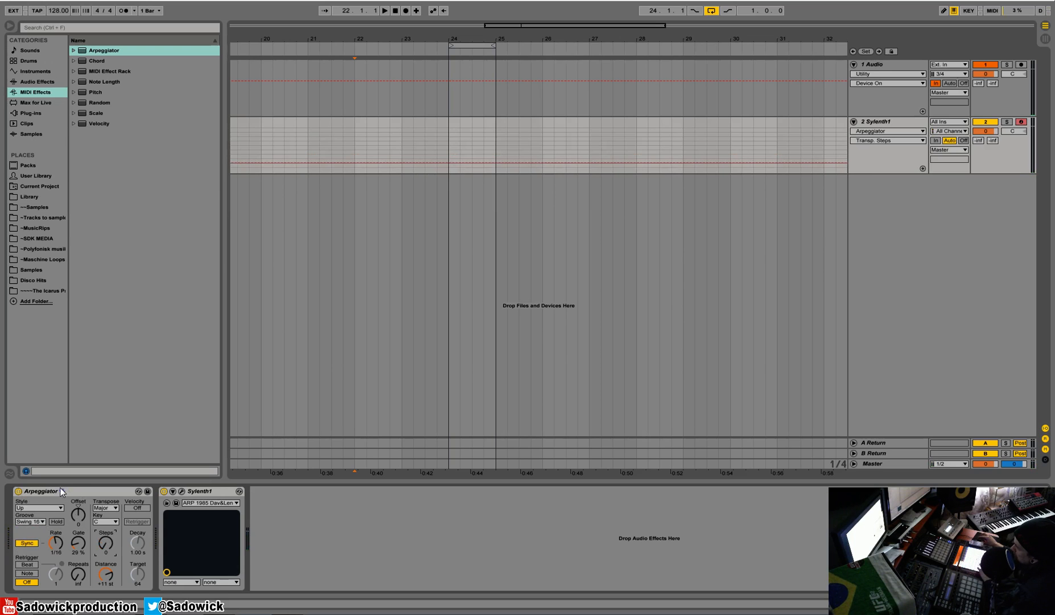
pyautogui.click(103, 521)
pyautogui.click(102, 520)
# - Cut the Arpeggiator from the chain and insert the Chord MIDI effect ahead of Sylenth1 instead
pyautogui.click(97, 489)
pyautogui.rightClick(86, 490)
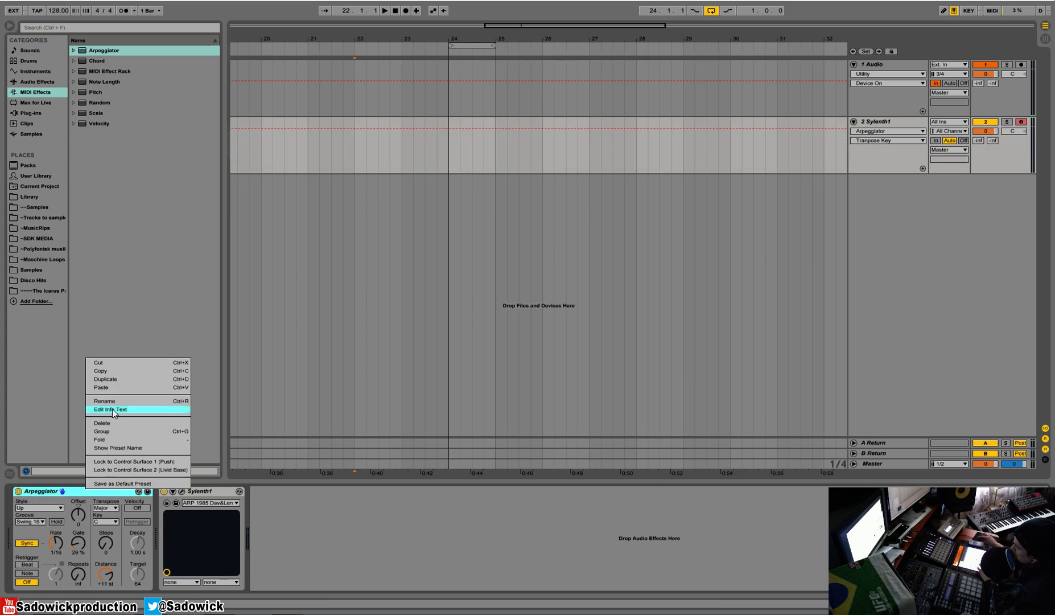
pyautogui.click(114, 362)
pyautogui.moveTo(96, 59); pyautogui.dragTo(202, 555)
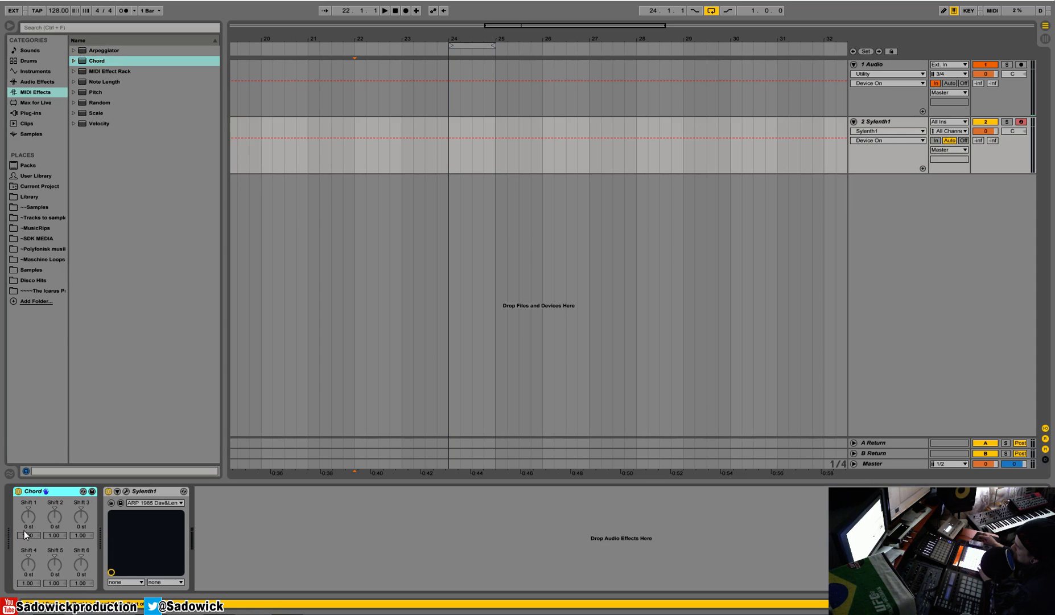
# - Set the Chord device's Shift 1 to +5 st and raise Shift 2 to add another chord note
pyautogui.moveTo(36, 514)
pyautogui.mouseDown()
pyautogui.moveTo(35, 495)
pyautogui.moveTo(36, 514)
pyautogui.mouseUp()
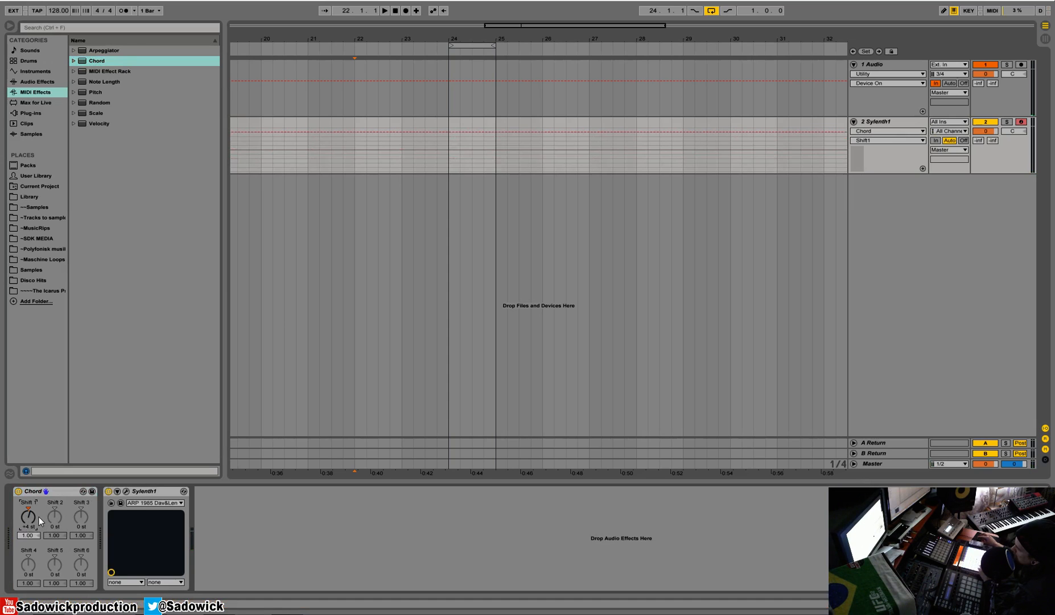
pyautogui.moveTo(36, 518); pyautogui.dragTo(37, 512)
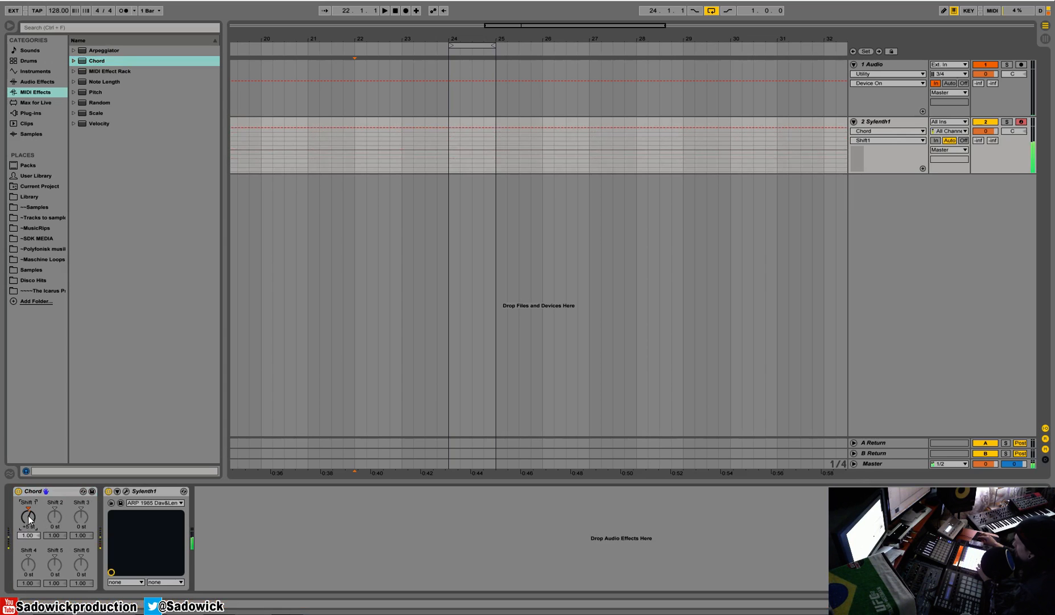
pyautogui.moveTo(55, 520); pyautogui.dragTo(54, 508)
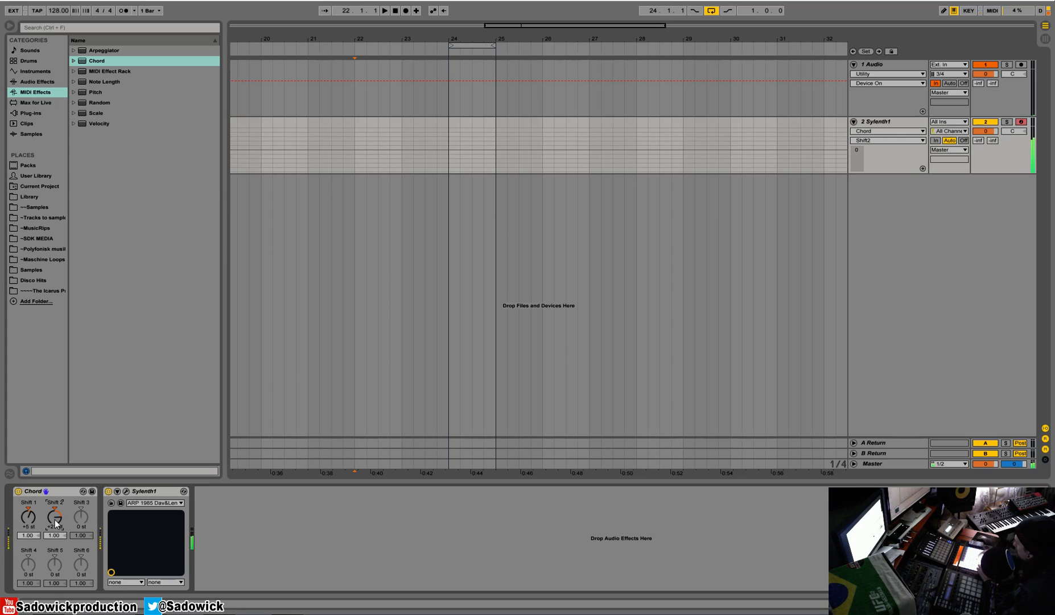
# - Open the Sylenth1 plugin window and set the Chord device's Shift 1 to +12 st and Shift 2 to +24 st
pyautogui.click(125, 491)
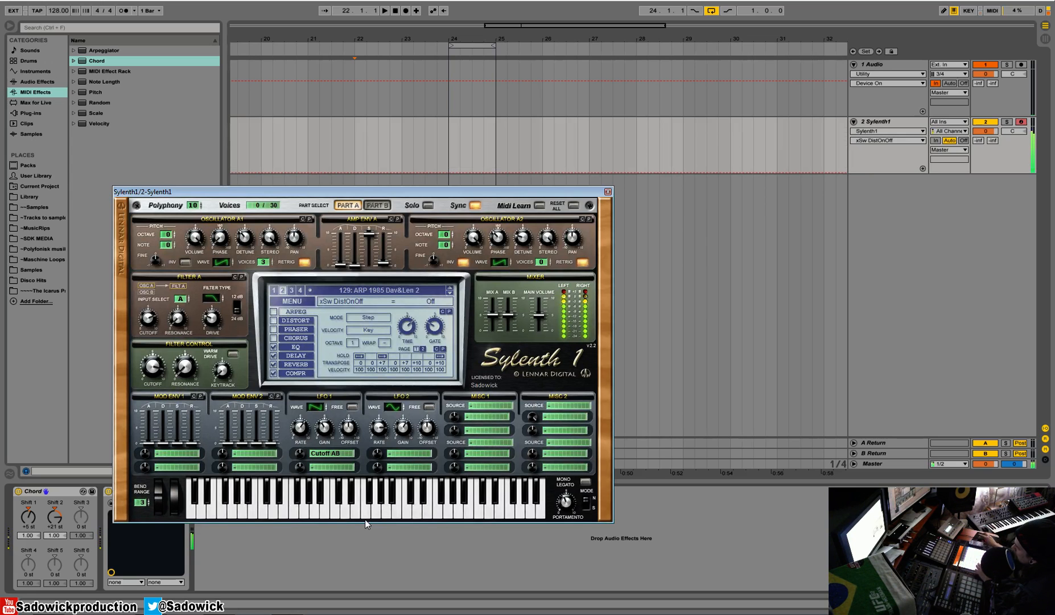
pyautogui.moveTo(406, 191); pyautogui.dragTo(503, 79)
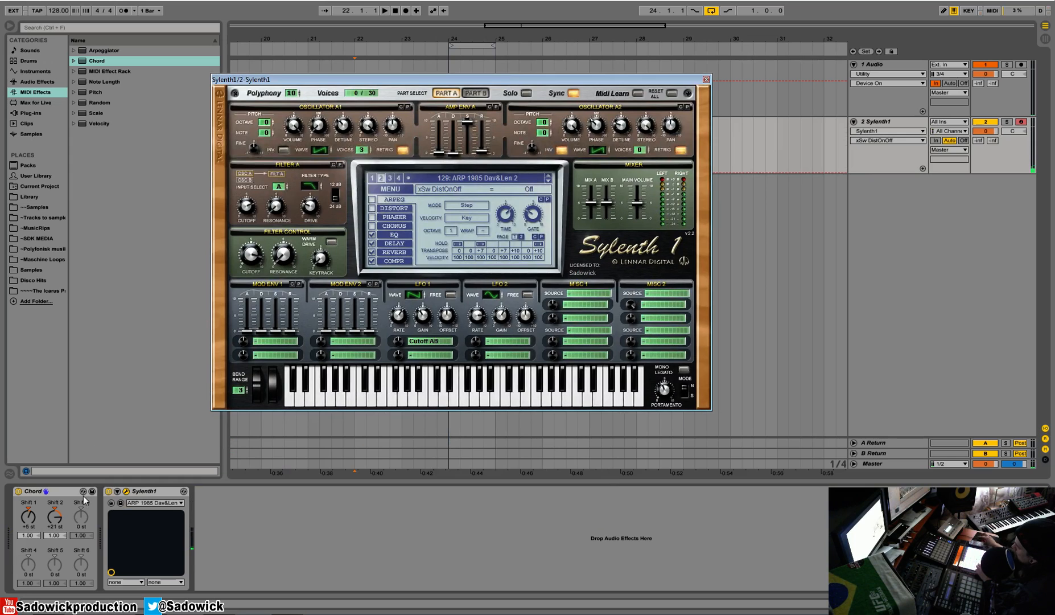
pyautogui.moveTo(28, 519)
pyautogui.mouseDown()
pyautogui.moveTo(28, 506)
pyautogui.moveTo(28, 530)
pyautogui.mouseUp()
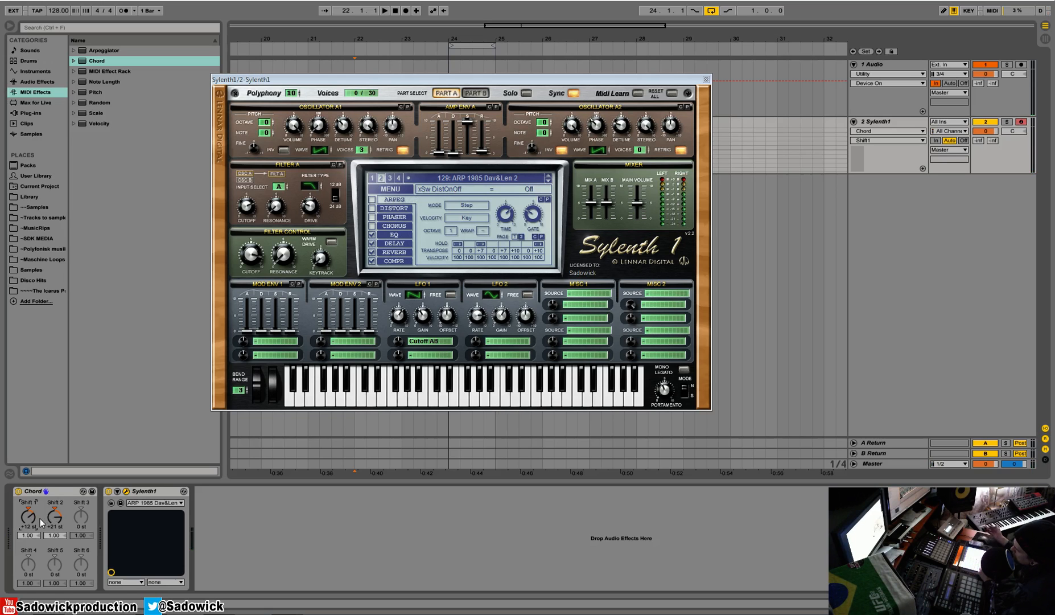
pyautogui.moveTo(55, 516); pyautogui.dragTo(55, 538)
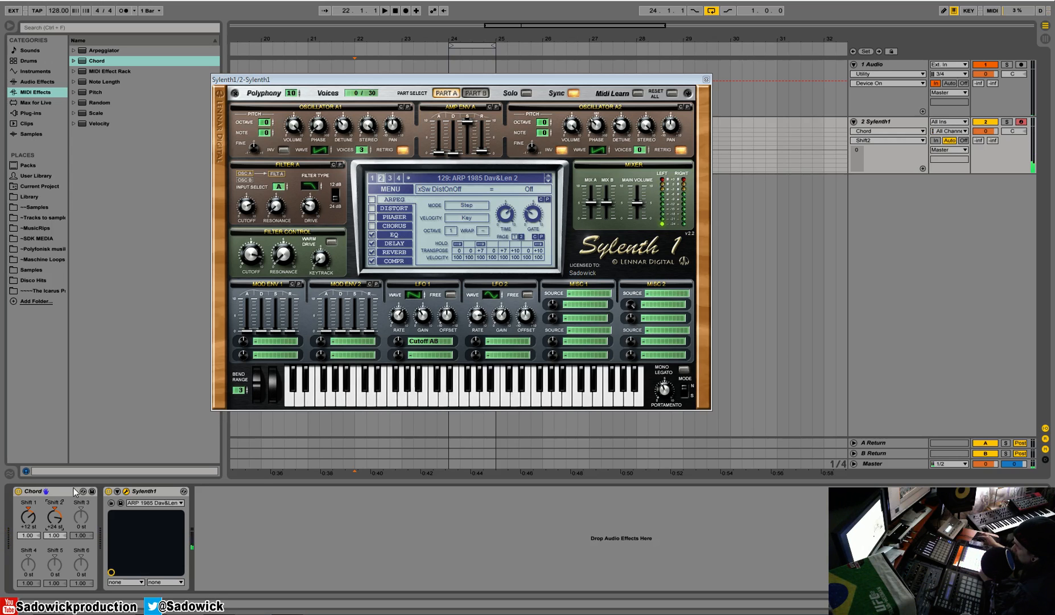
# - Close the Sylenth1 window and set the Shift 1 and Shift 2 note velocities to 1.11 and 2.00
pyautogui.click(706, 80)
pyautogui.moveTo(30, 536); pyautogui.dragTo(60, 459)
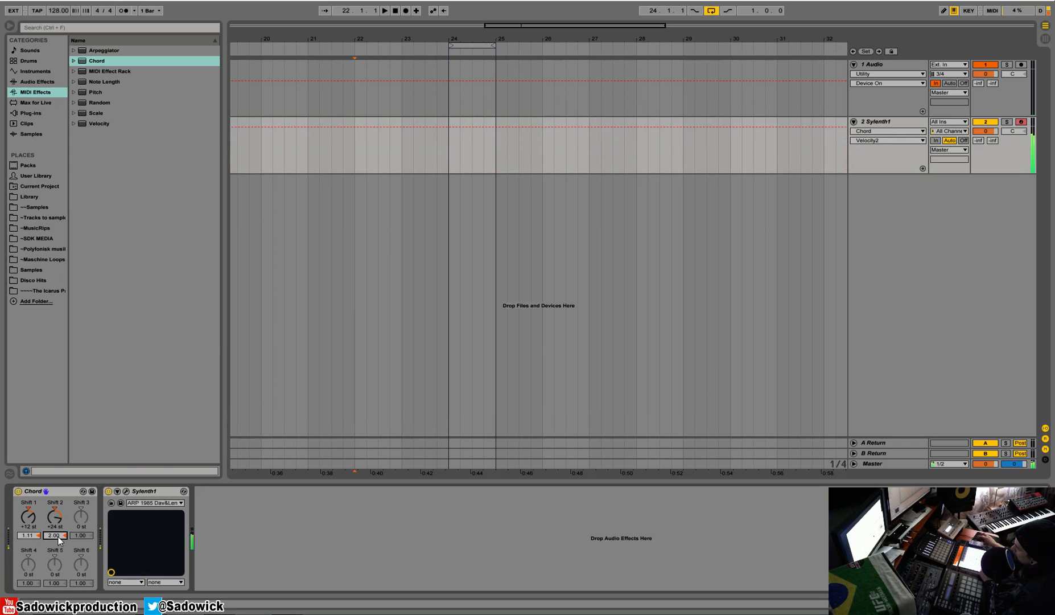
# - Cut the Chord device and insert the Note Length MIDI effect ahead of Sylenth1 instead
pyautogui.rightClick(62, 491)
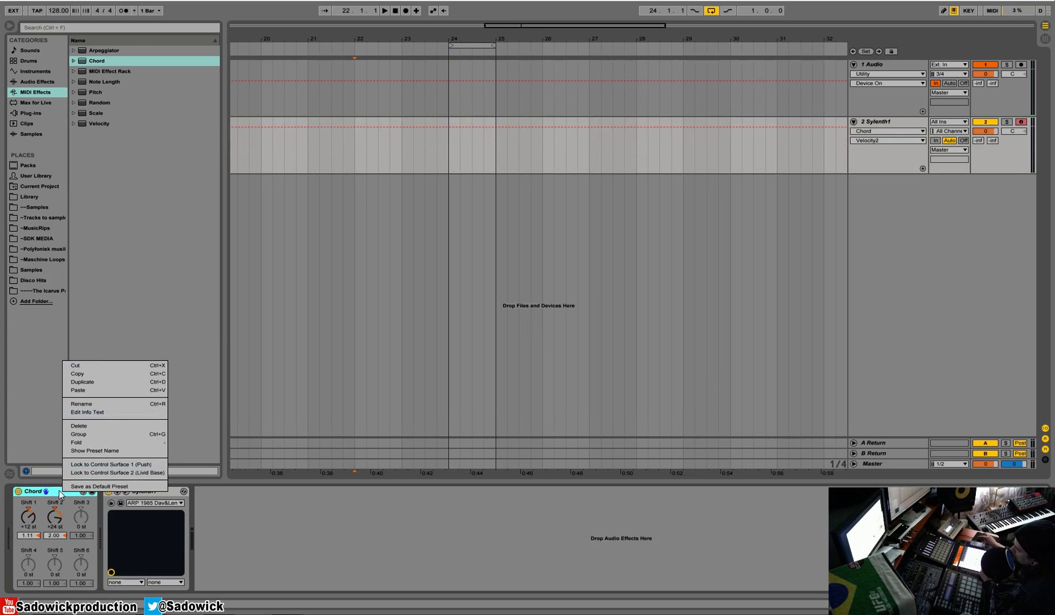
pyautogui.click(86, 366)
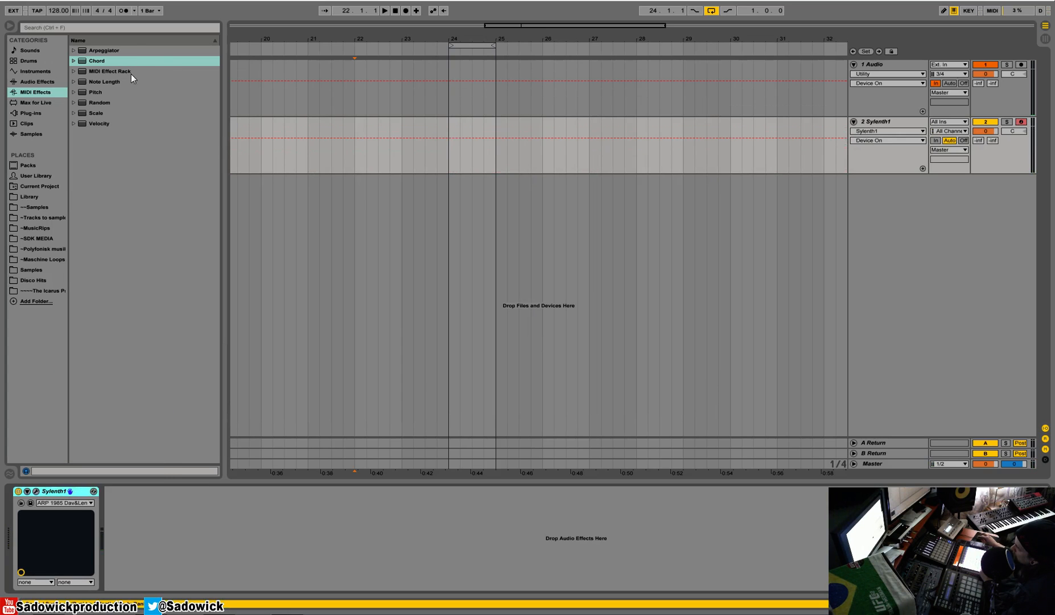
pyautogui.moveTo(115, 80); pyautogui.dragTo(25, 501)
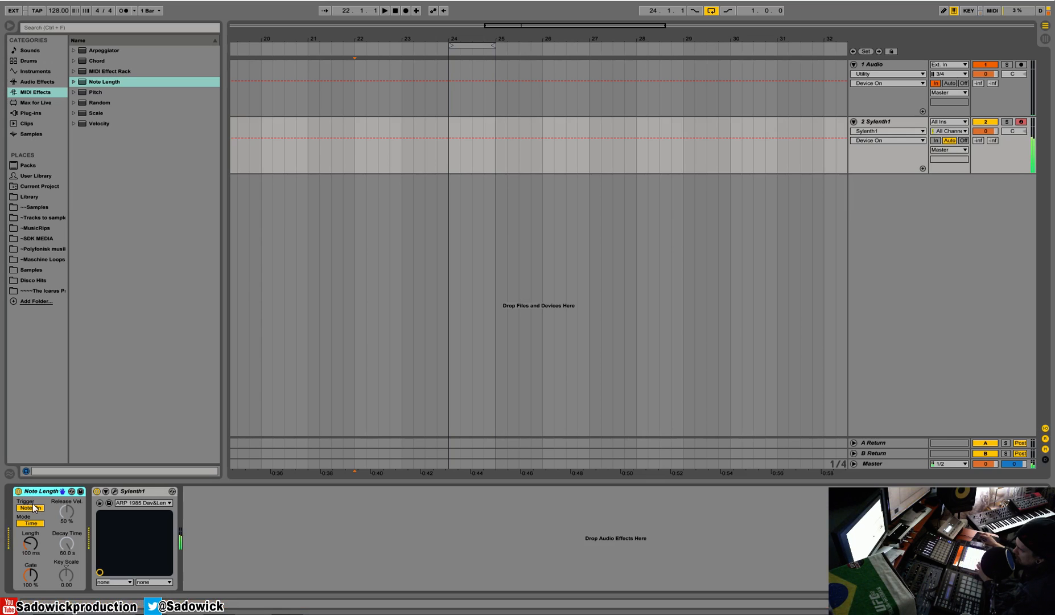
# - Switch Note Length to Sync mode with a 1/32 length and set the gate to 62 %
pyautogui.moveTo(32, 544)
pyautogui.mouseDown()
pyautogui.moveTo(32, 529)
pyautogui.moveTo(80, 553)
pyautogui.moveTo(33, 535)
pyautogui.mouseUp()
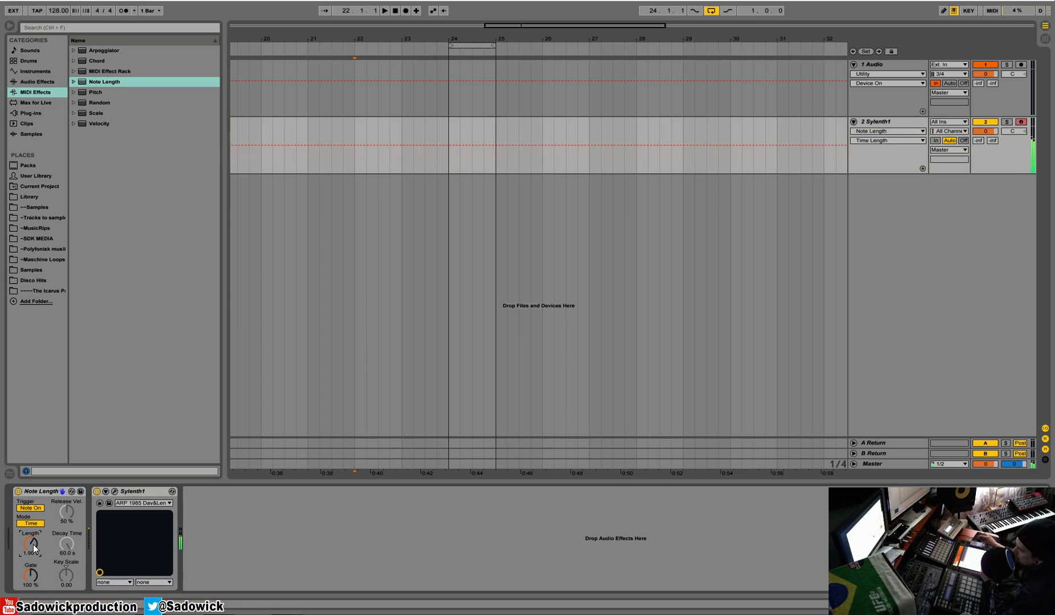
pyautogui.click(35, 525)
pyautogui.moveTo(32, 541); pyautogui.dragTo(32, 546)
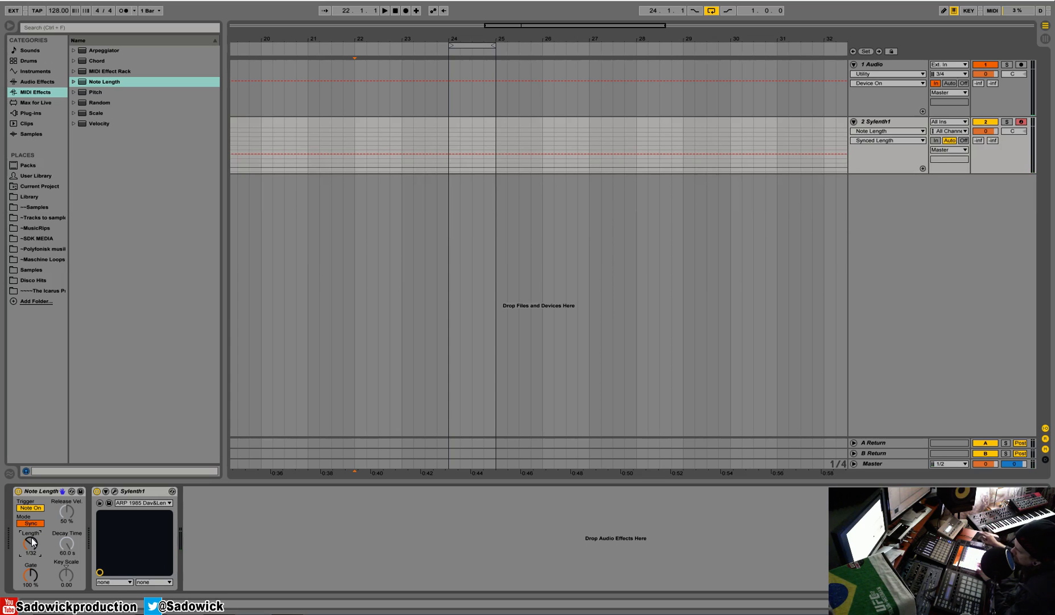
pyautogui.moveTo(30, 575); pyautogui.dragTo(30, 585)
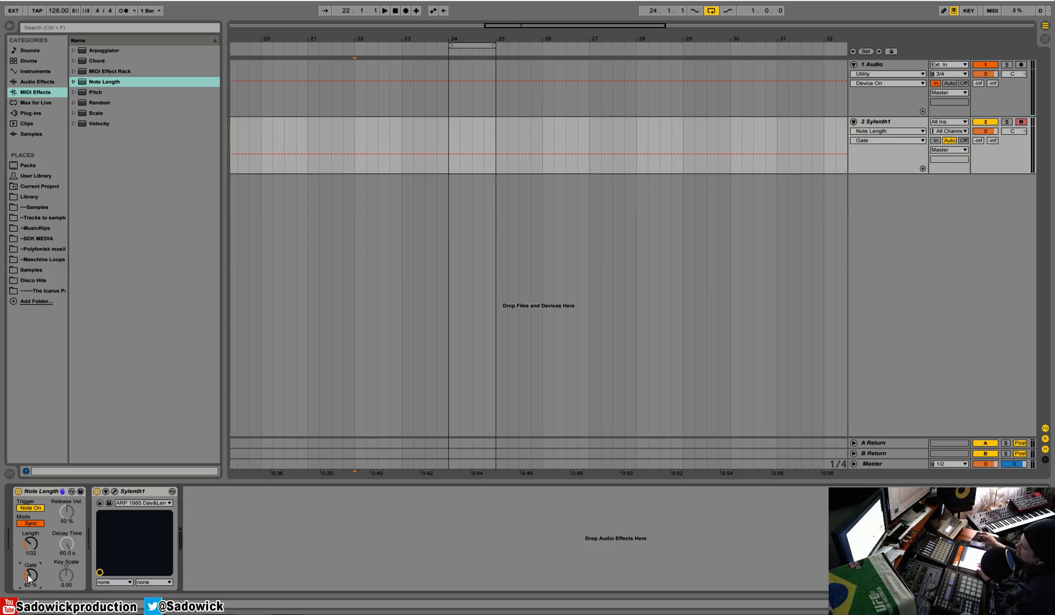
# - Switch Note Length back to Time mode and set the length to about 74.1 ms
pyautogui.click(29, 523)
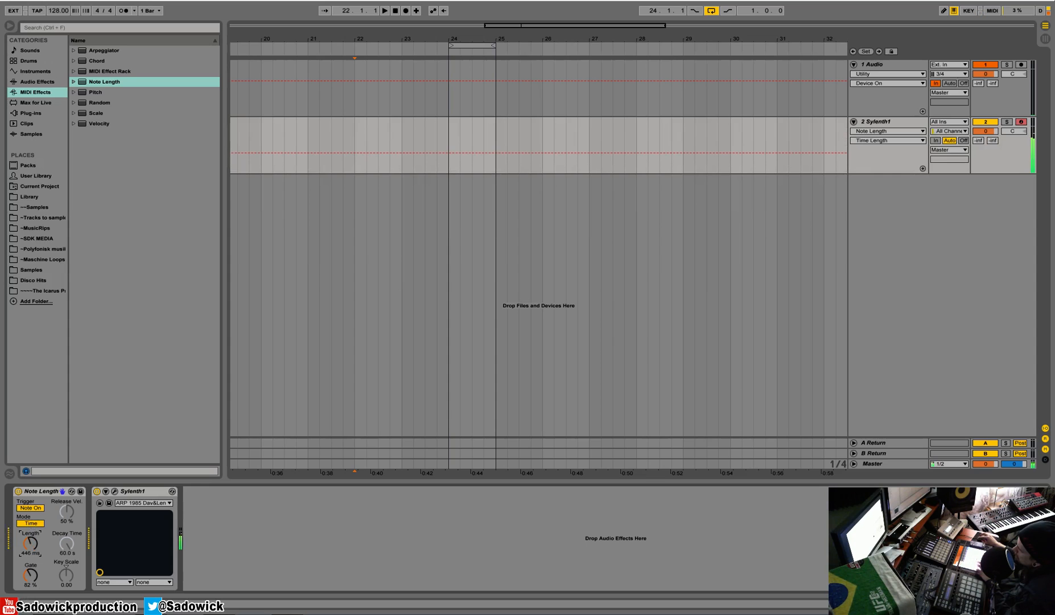
pyautogui.moveTo(31, 543); pyautogui.dragTo(30, 559)
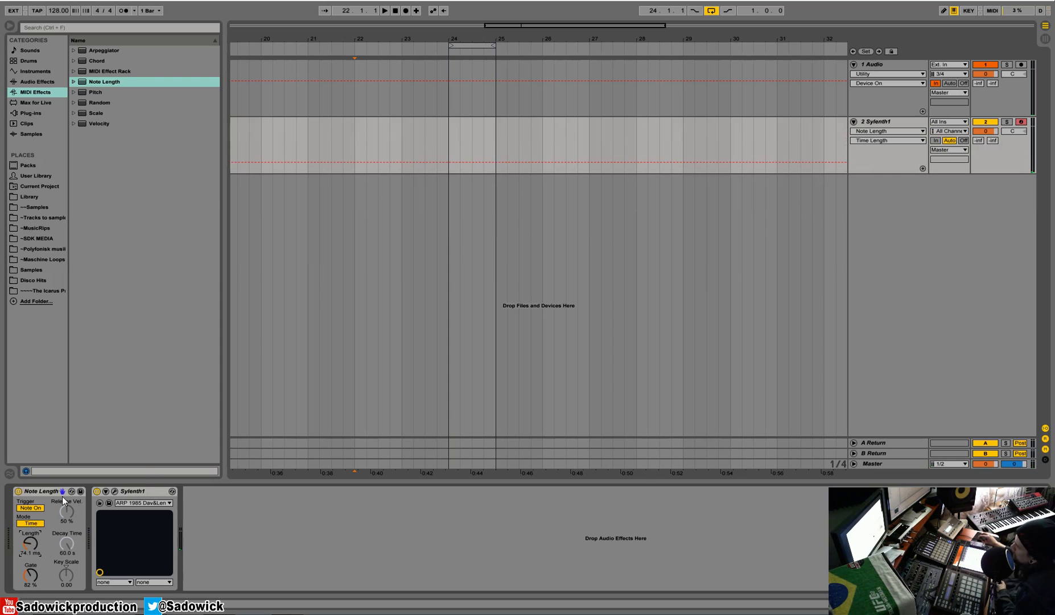
# - Cut the Note Length device and insert the Pitch MIDI effect ahead of Sylenth1
pyautogui.rightClick(42, 491)
pyautogui.click(63, 363)
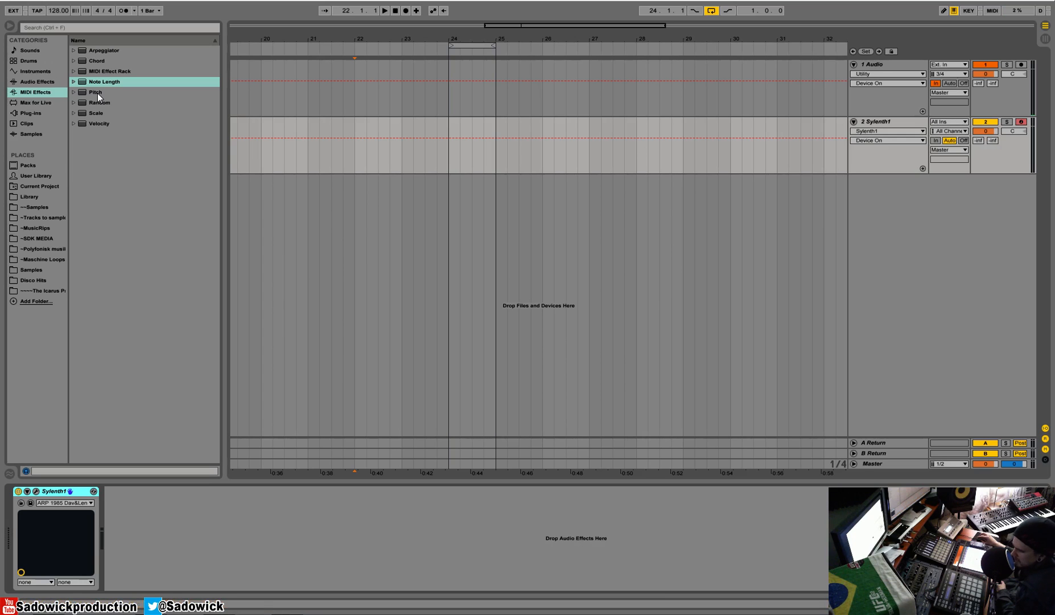
pyautogui.moveTo(97, 93); pyautogui.dragTo(39, 506)
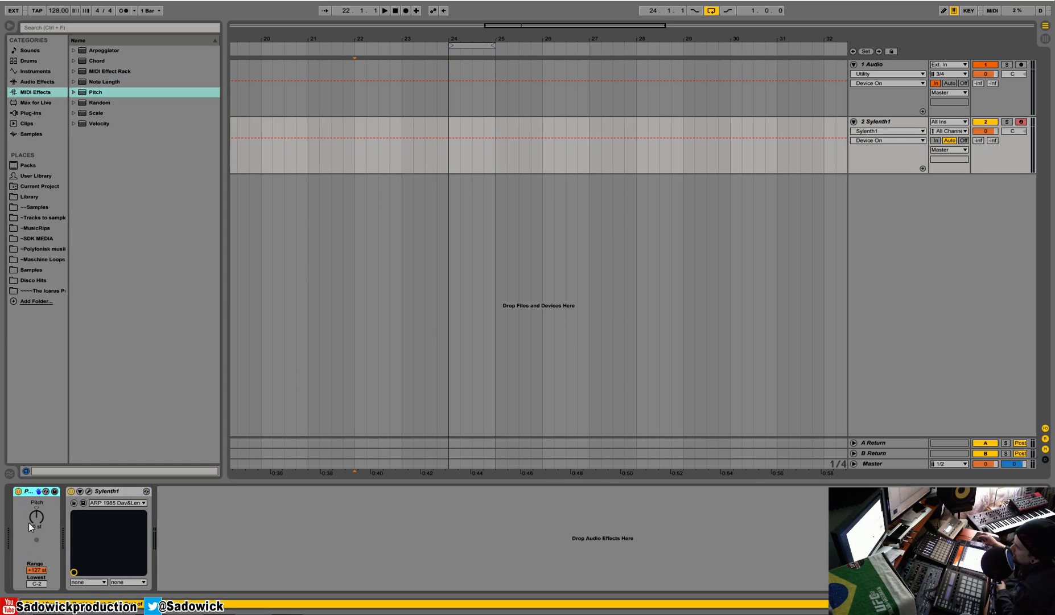
# - Raise the Pitch device to +12 st, then cut it from the chain
pyautogui.click(34, 521)
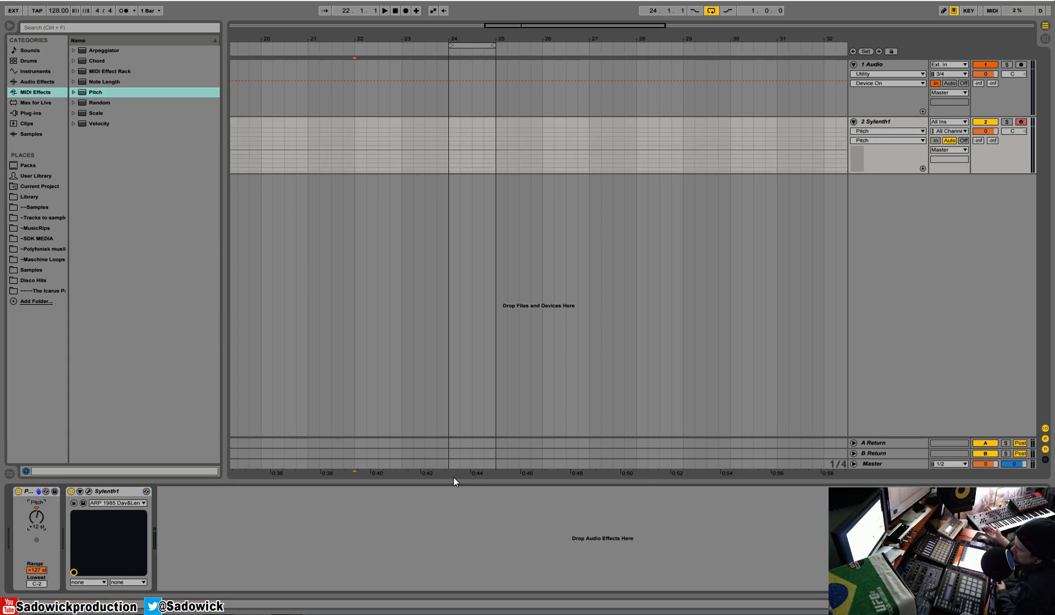
pyautogui.rightClick(27, 493)
pyautogui.click(47, 368)
# - Load the Pitch +12 preset ahead of Sylenth1 and duplicate it three times
pyautogui.click(75, 91)
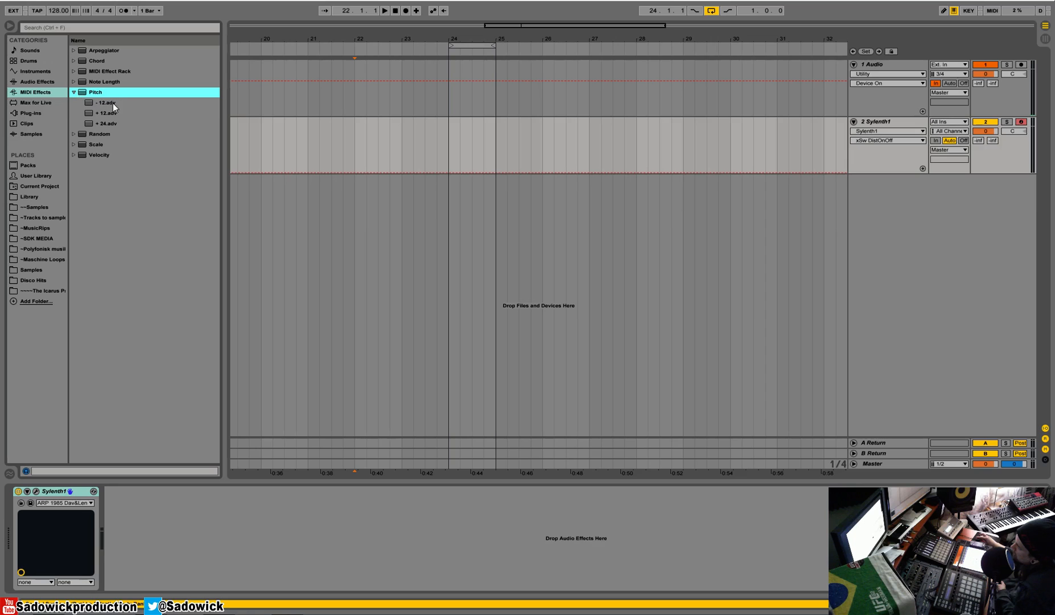
pyautogui.moveTo(107, 114); pyautogui.dragTo(114, 527)
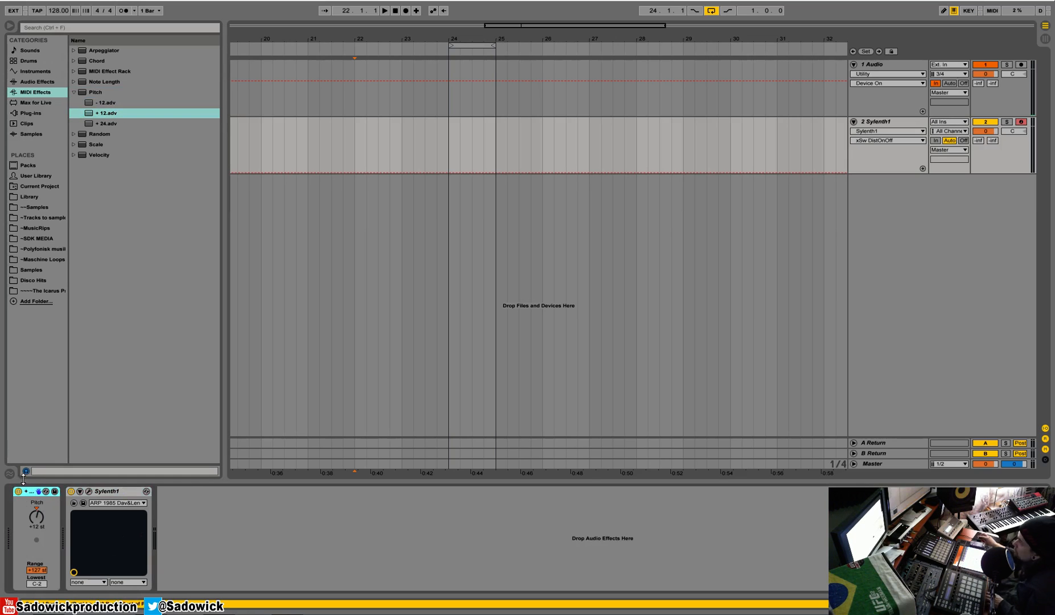
pyautogui.hotkey('ctrl', 'd')
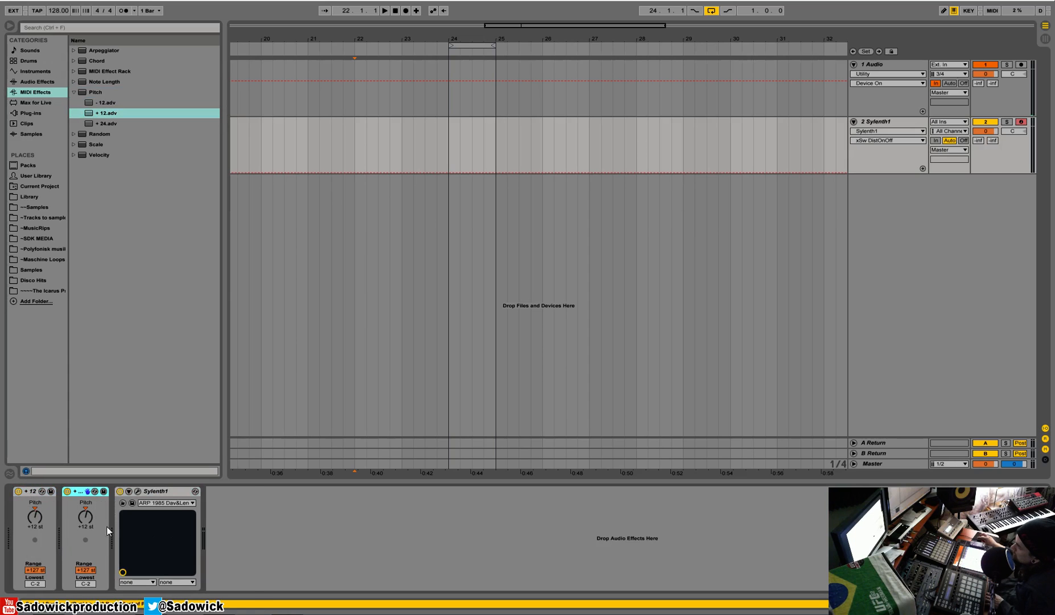
pyautogui.hotkey('ctrl', 'd')
pyautogui.hotkey('ctrl', 'd')
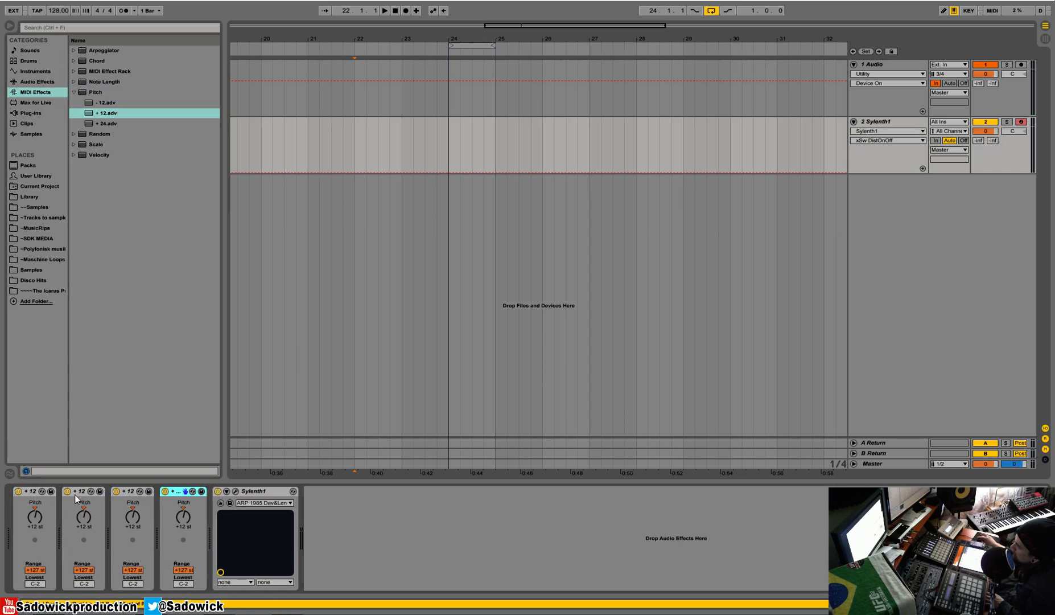
# - Remove all four +12 Pitch devices from the chain
pyautogui.rightClick(33, 491)
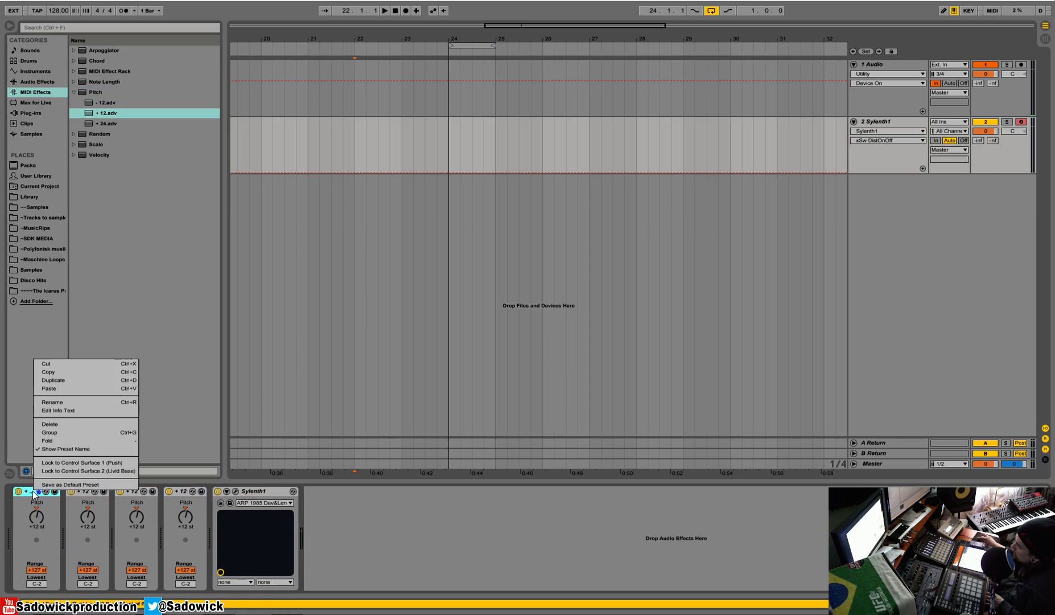
pyautogui.click(48, 364)
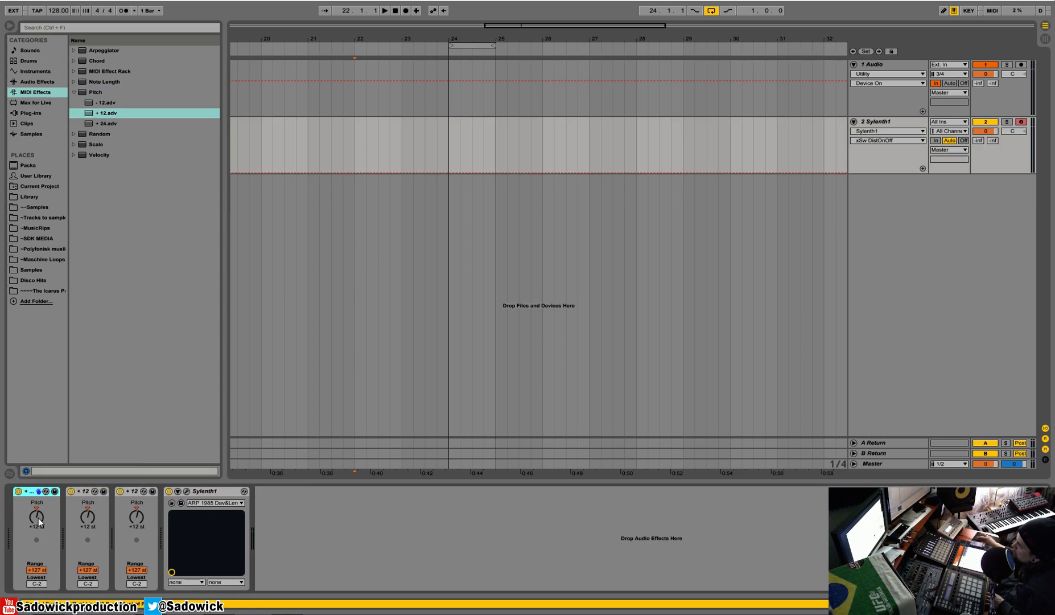
pyautogui.rightClick(29, 493)
pyautogui.click(46, 362)
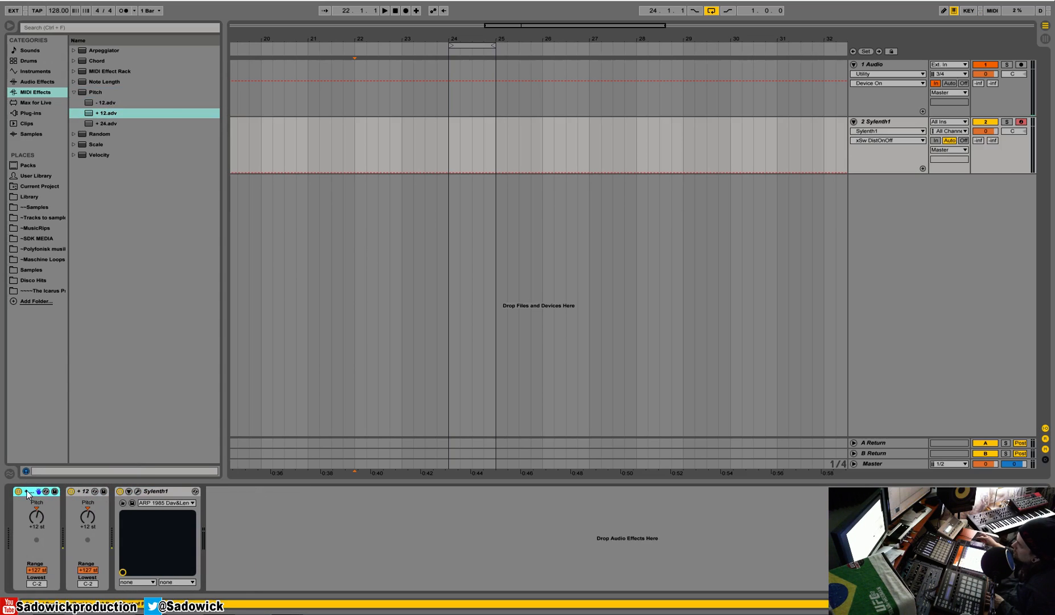
pyautogui.press('Delete')
pyautogui.press('Delete')
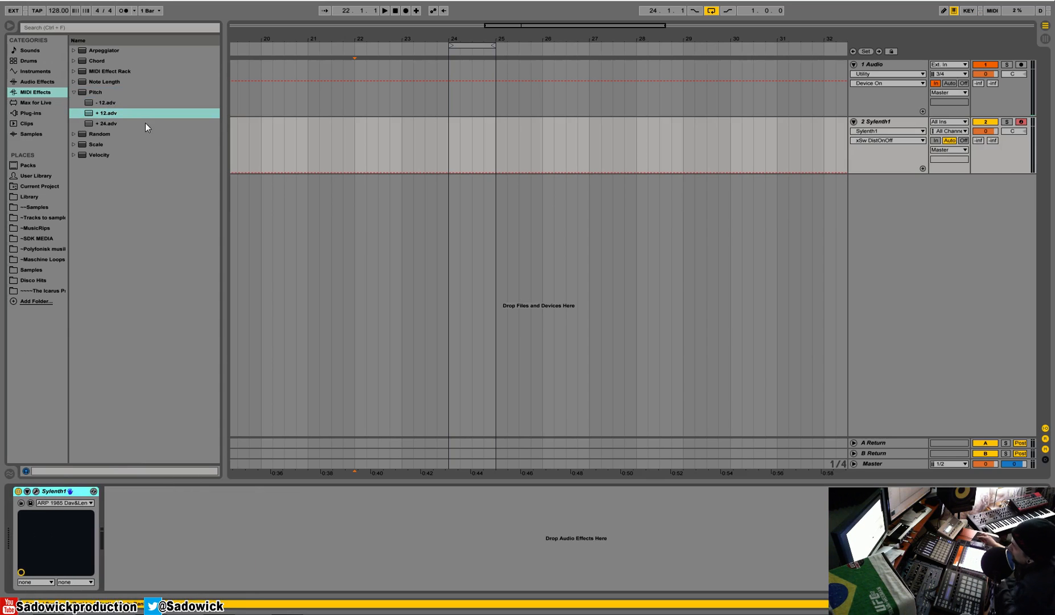
# - Insert the Random MIDI effect ahead of Sylenth1
pyautogui.click(74, 91)
pyautogui.click(74, 103)
pyautogui.moveTo(101, 105); pyautogui.dragTo(78, 542)
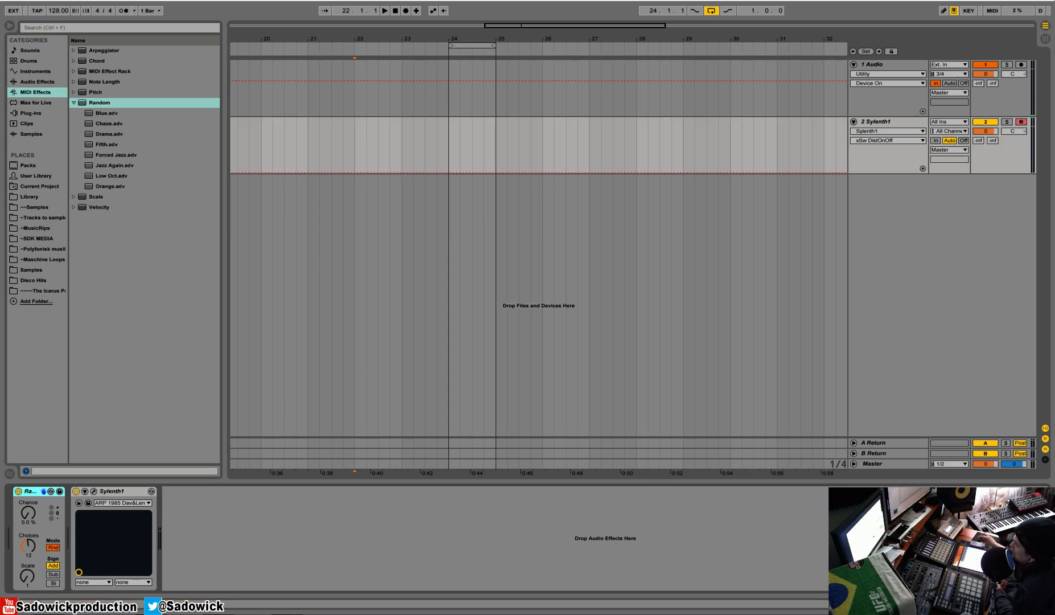
# - Set the Random device's Scale to 6, Chance to 25 % and Choices to 15
pyautogui.moveTo(25, 582); pyautogui.dragTo(25, 569)
pyautogui.moveTo(27, 512); pyautogui.dragTo(27, 496)
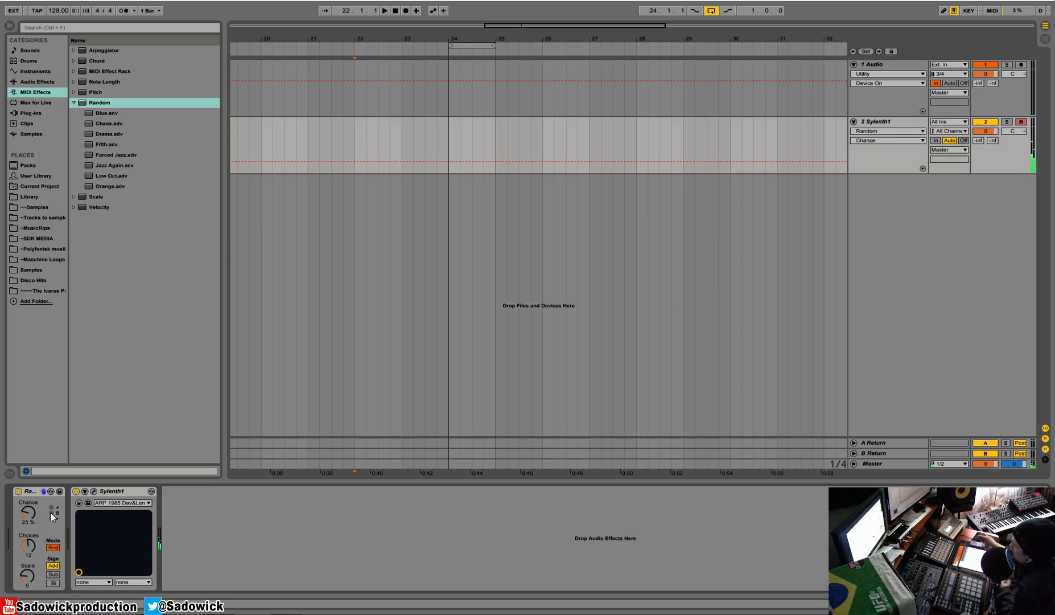
pyautogui.moveTo(33, 546); pyautogui.dragTo(32, 545)
pyautogui.click(54, 548)
pyautogui.click(54, 547)
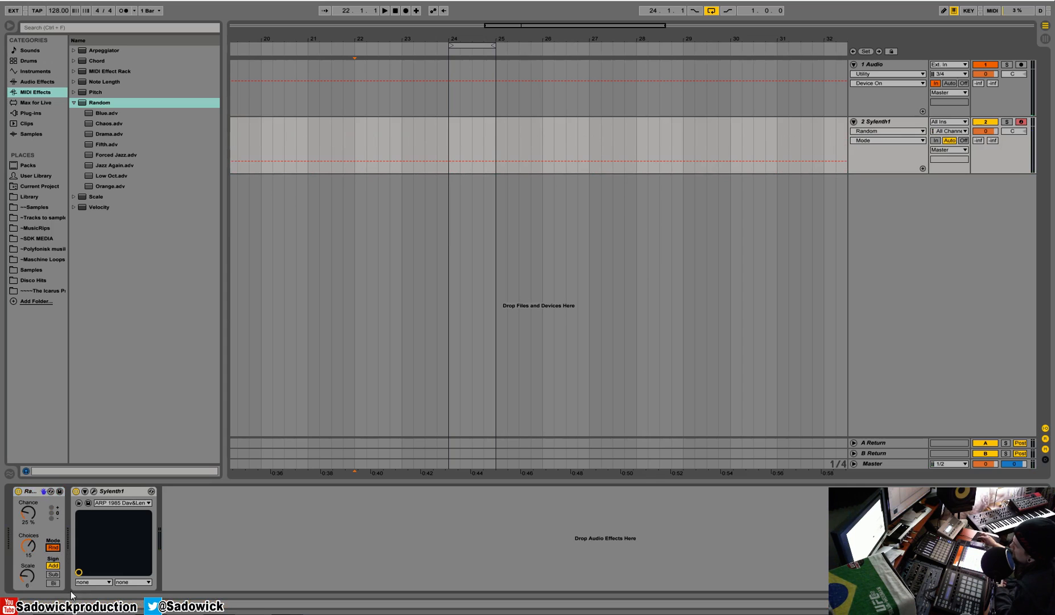
# - Cut the Random device and insert the Minor Pentatonic Scale preset ahead of Sylenth1
pyautogui.rightClick(36, 493)
pyautogui.click(48, 362)
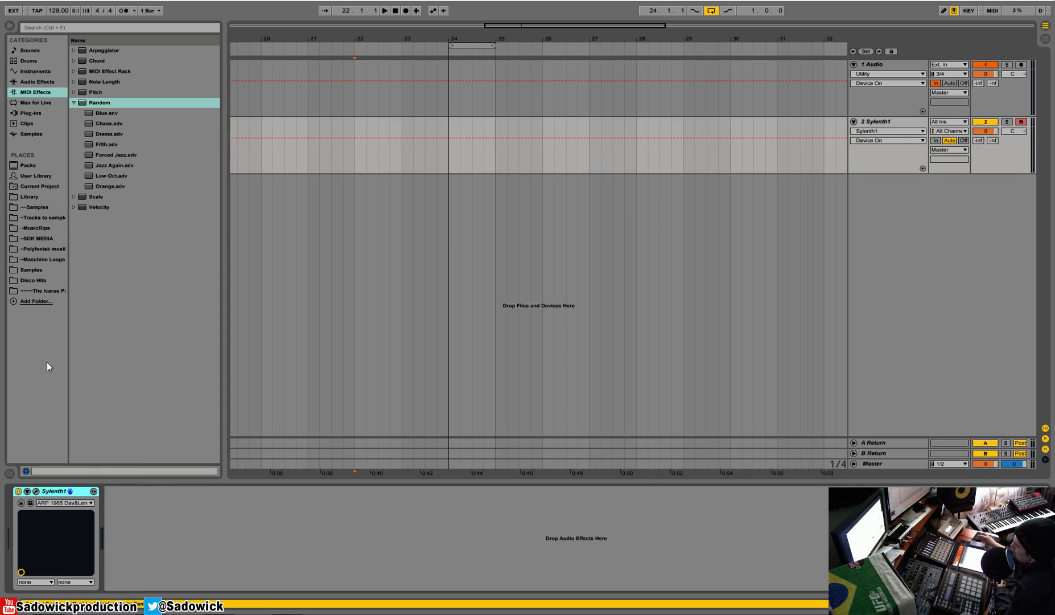
pyautogui.click(74, 112)
pyautogui.click(74, 103)
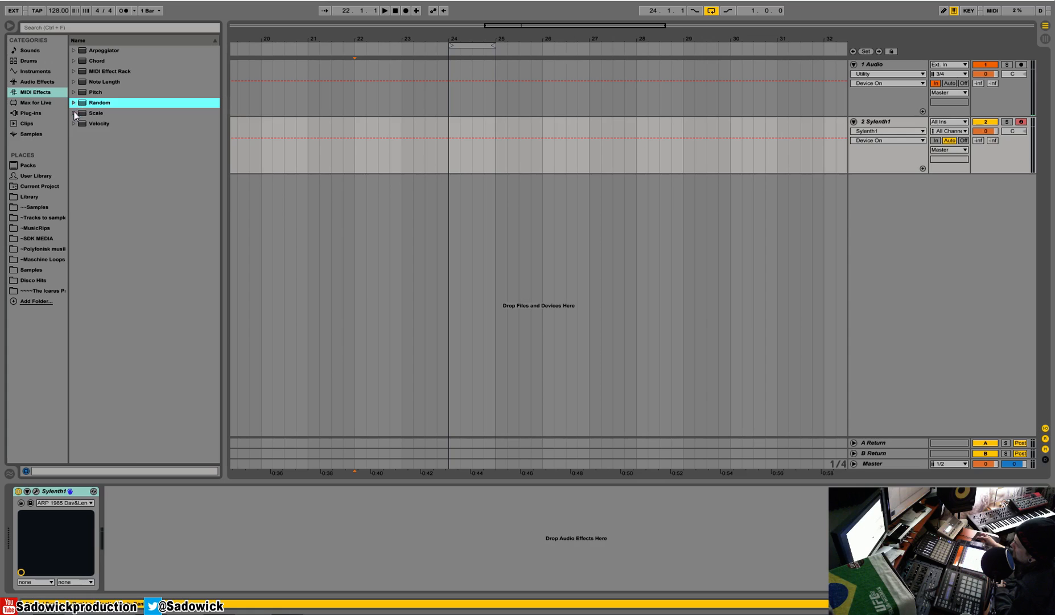
pyautogui.click(74, 113)
pyautogui.scroll(-3, 136, 248)
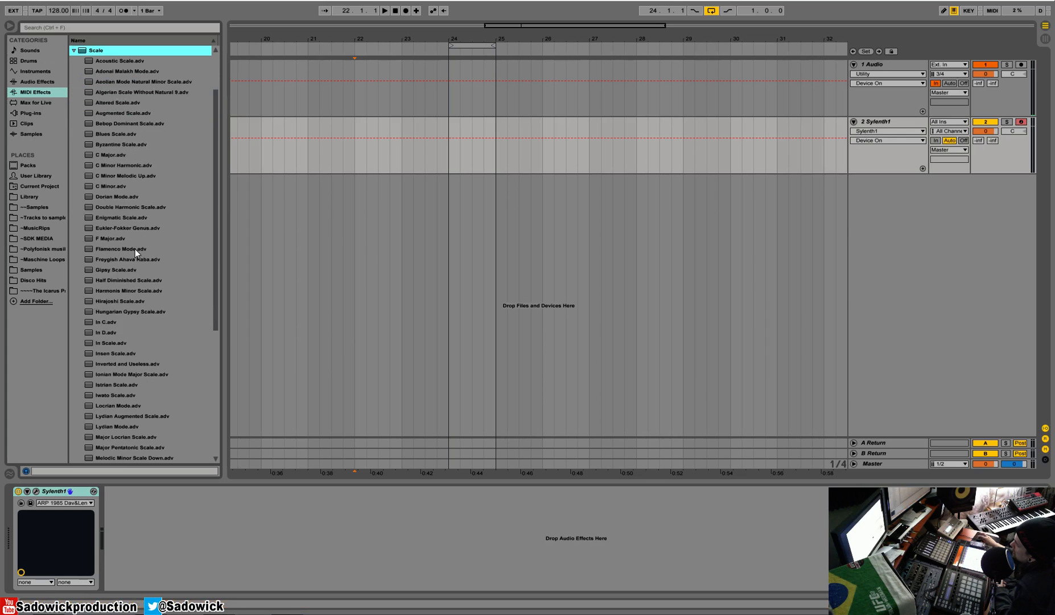
pyautogui.scroll(-3, 107, 410)
pyautogui.click(109, 414)
pyautogui.scroll(-2, 120, 390)
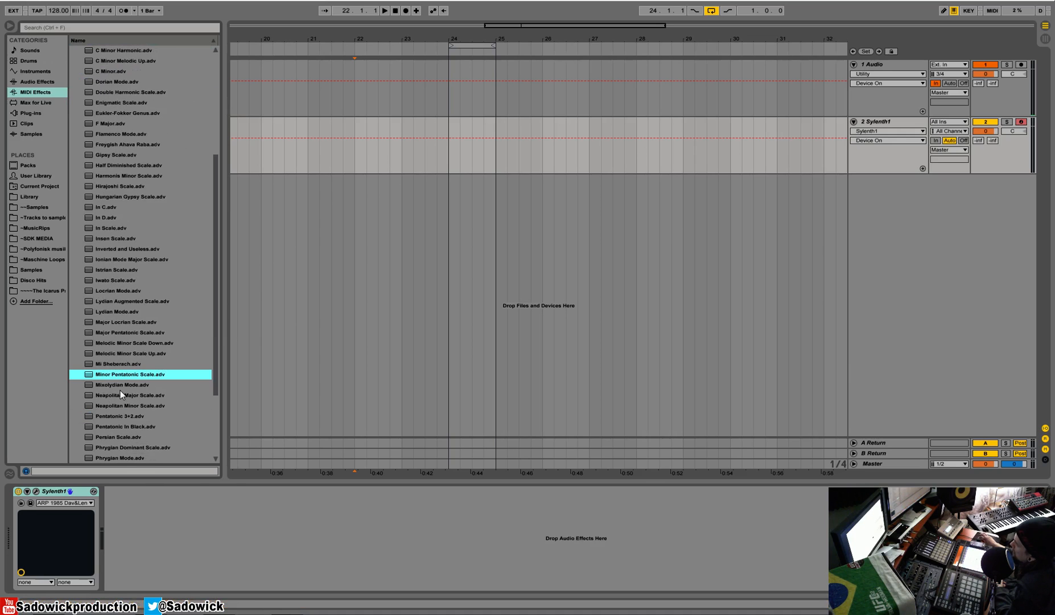
pyautogui.moveTo(128, 376); pyautogui.dragTo(103, 489)
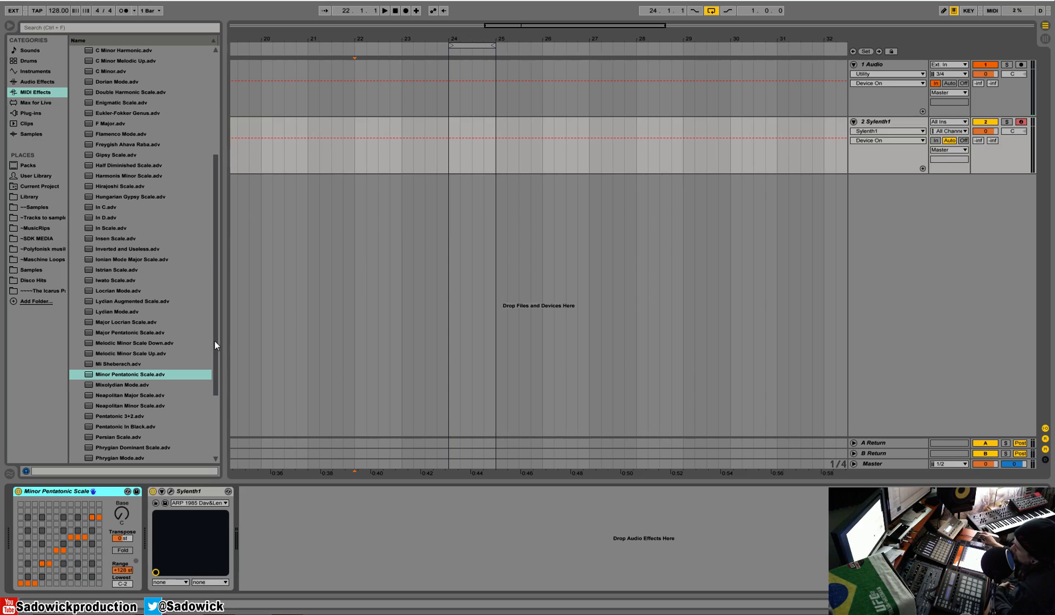
# - Replace the scale device with the Ukrainian Dorian Scale preset
pyautogui.scroll(-5, 155, 376)
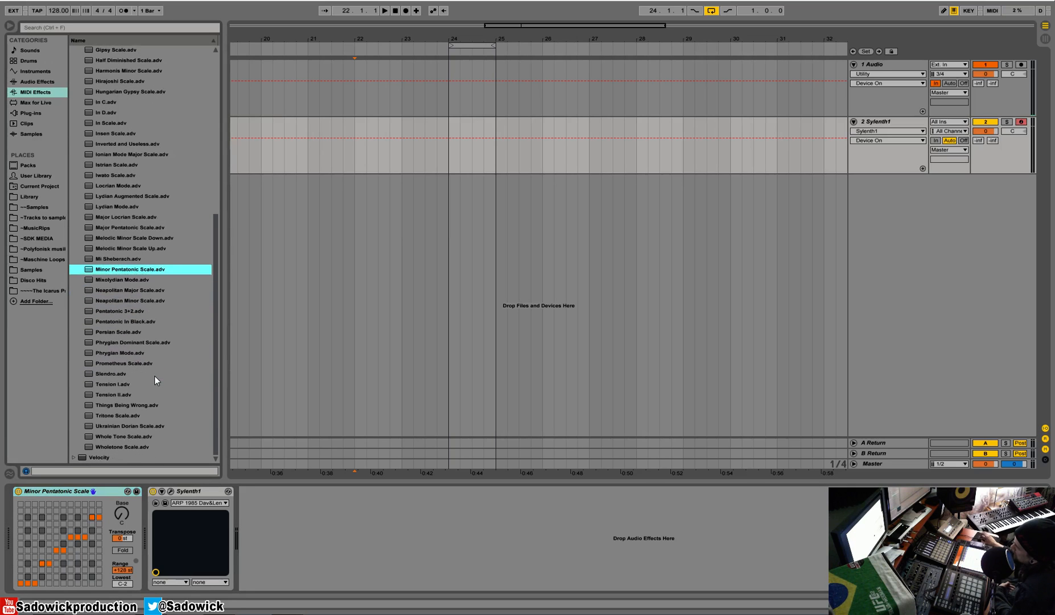
pyautogui.moveTo(140, 427); pyautogui.dragTo(73, 489)
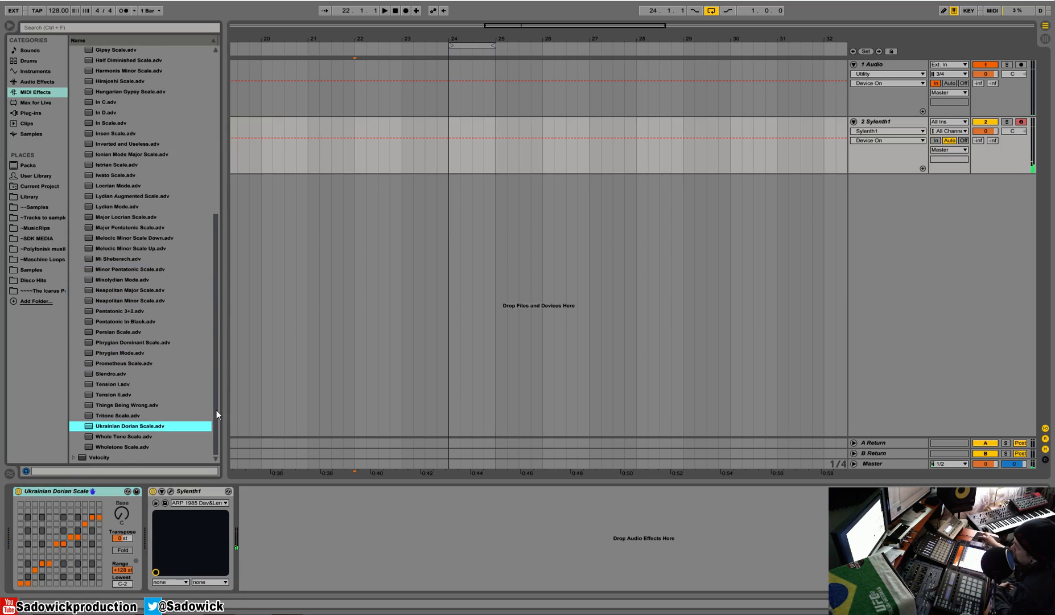
pyautogui.scroll(5, 216, 359)
pyautogui.scroll(5, 219, 133)
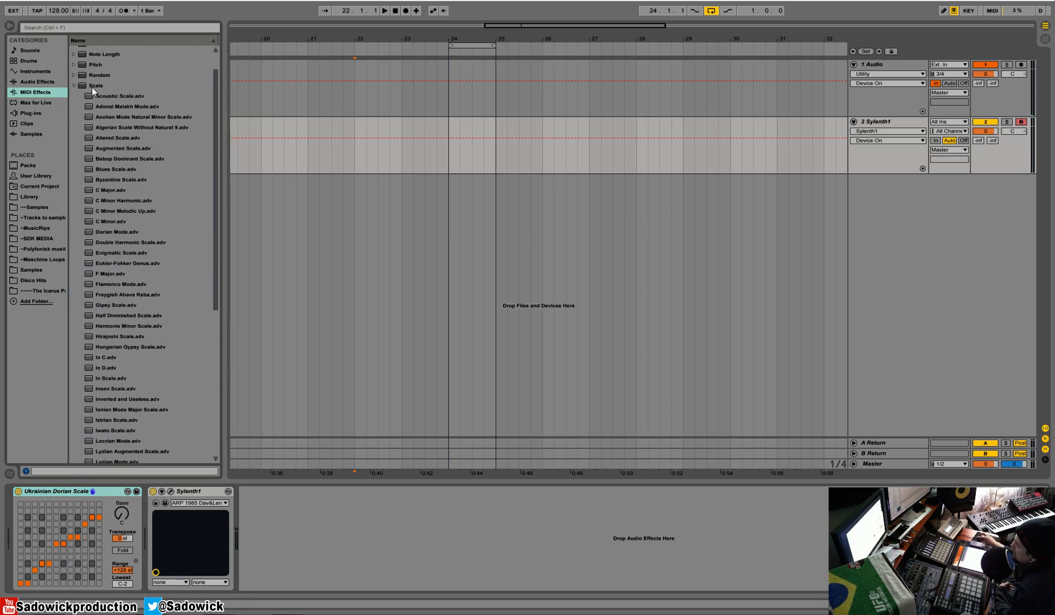
# - Cut the Ukrainian Dorian Scale device and insert the Velocity MIDI effect ahead of Sylenth1
pyautogui.click(74, 84)
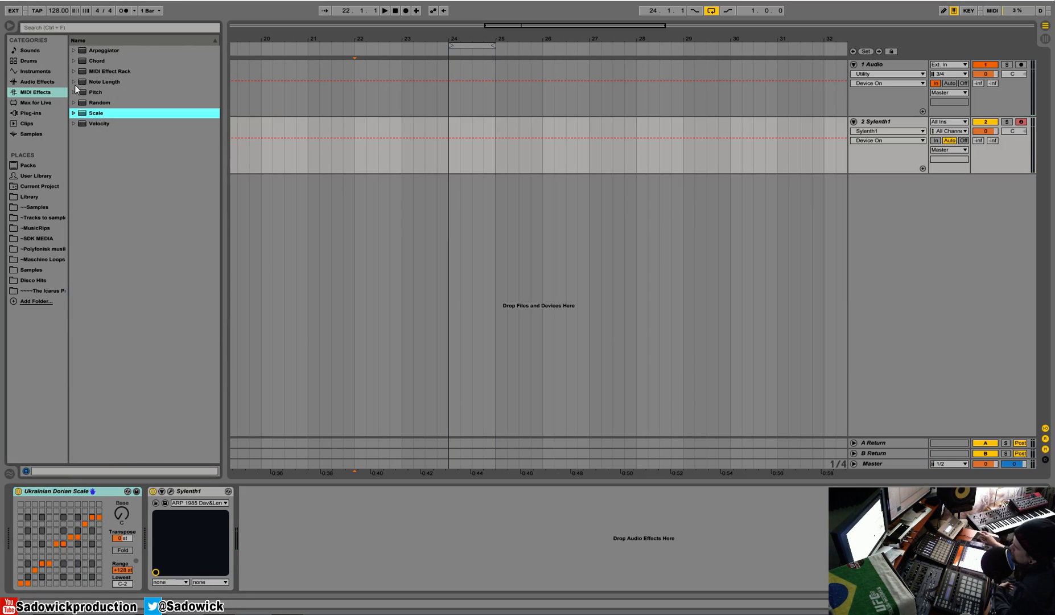
pyautogui.rightClick(66, 493)
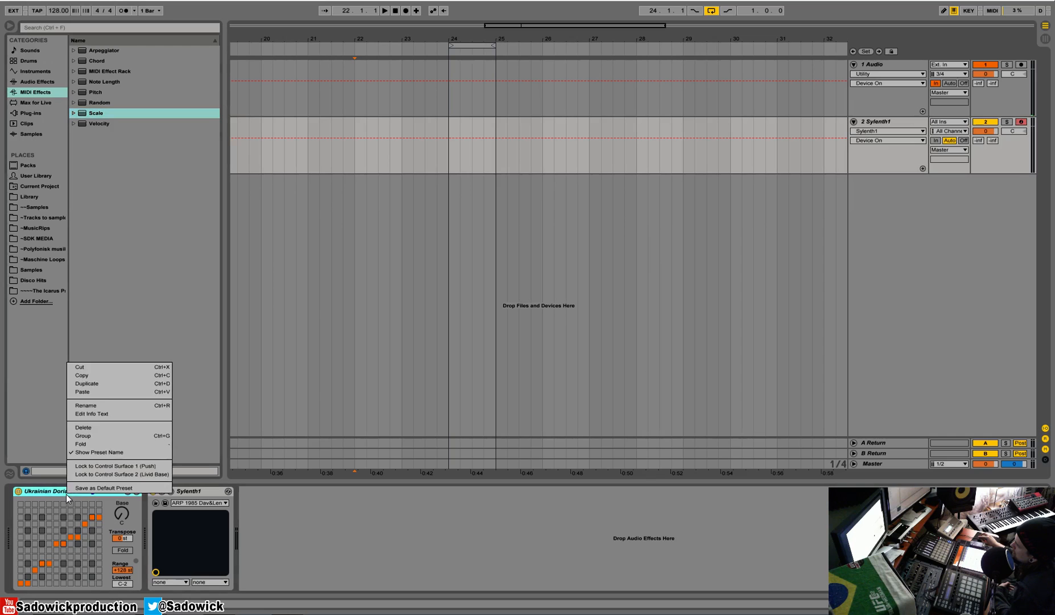
pyautogui.click(105, 365)
pyautogui.moveTo(98, 125); pyautogui.dragTo(35, 524)
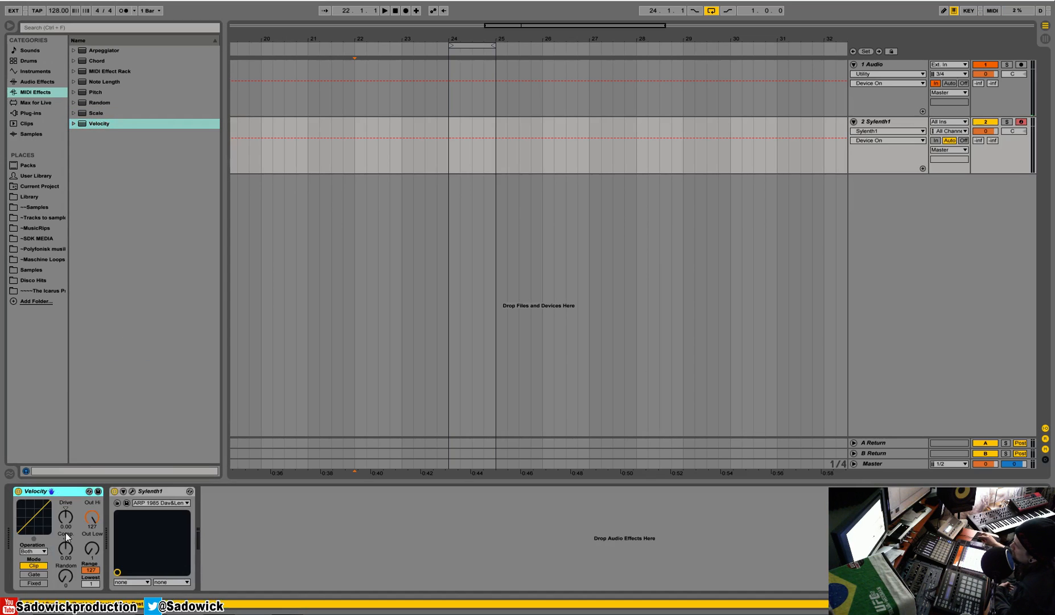
# - Open the Sylenth1 interface, set its Misc 1 modulation source to Velocity, and close it
pyautogui.click(132, 491)
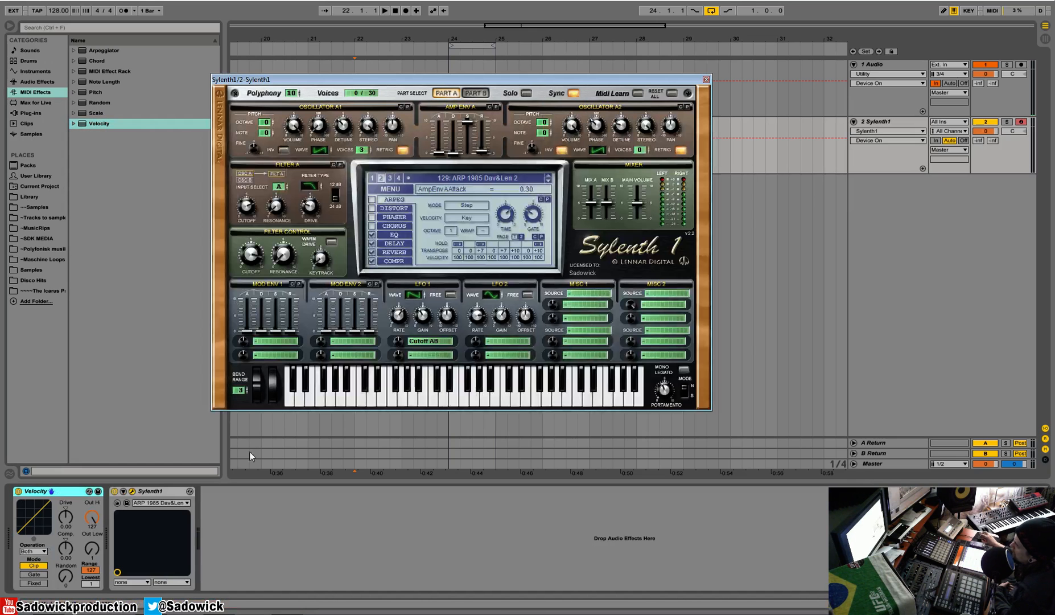
pyautogui.click(592, 294)
pyautogui.click(592, 316)
pyautogui.click(587, 294)
pyautogui.click(589, 316)
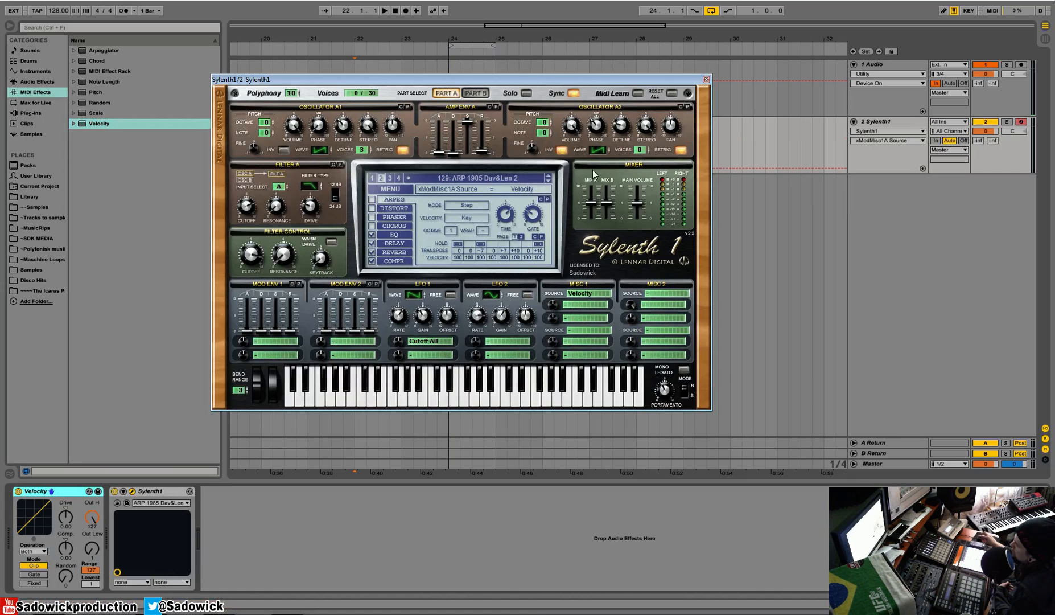
pyautogui.click(706, 81)
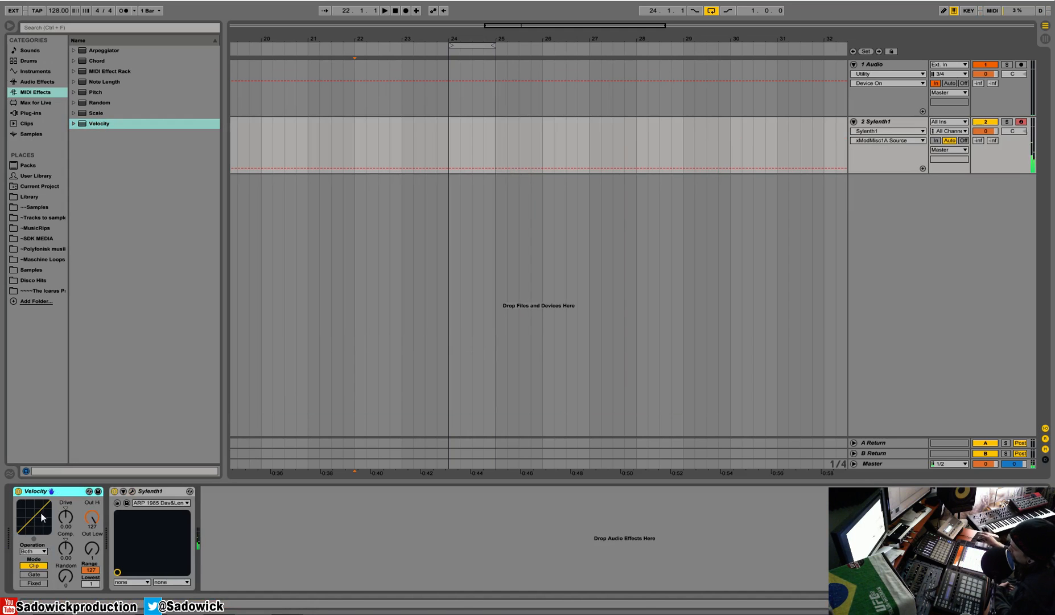
# - Raise the Velocity device's Comp to 1.00
pyautogui.moveTo(66, 548); pyautogui.dragTo(66, 512)
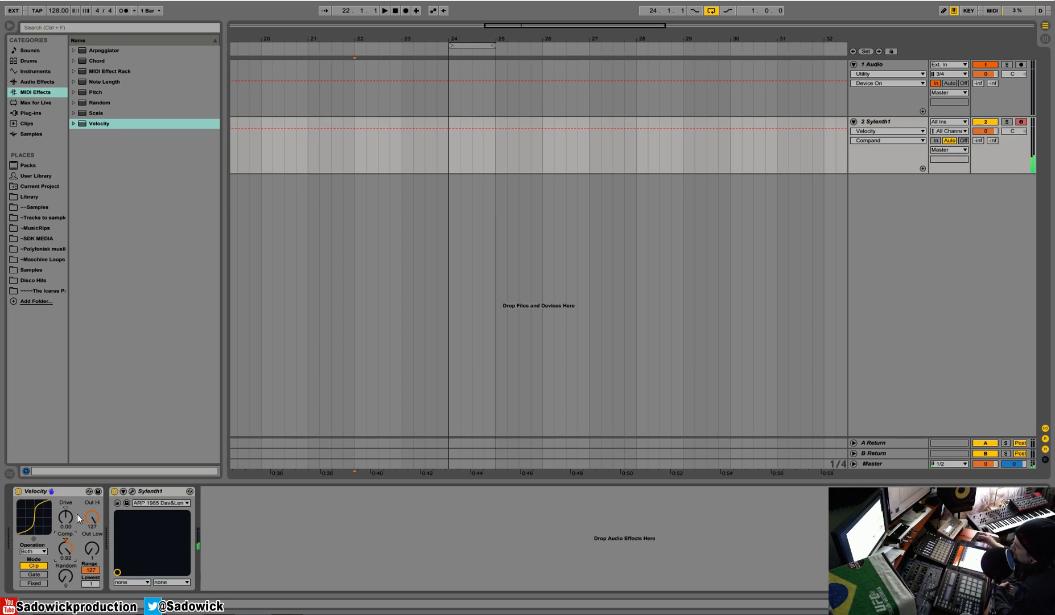
pyautogui.moveTo(68, 550)
pyautogui.mouseDown()
pyautogui.moveTo(68, 541)
pyautogui.moveTo(70, 549)
pyautogui.mouseUp()
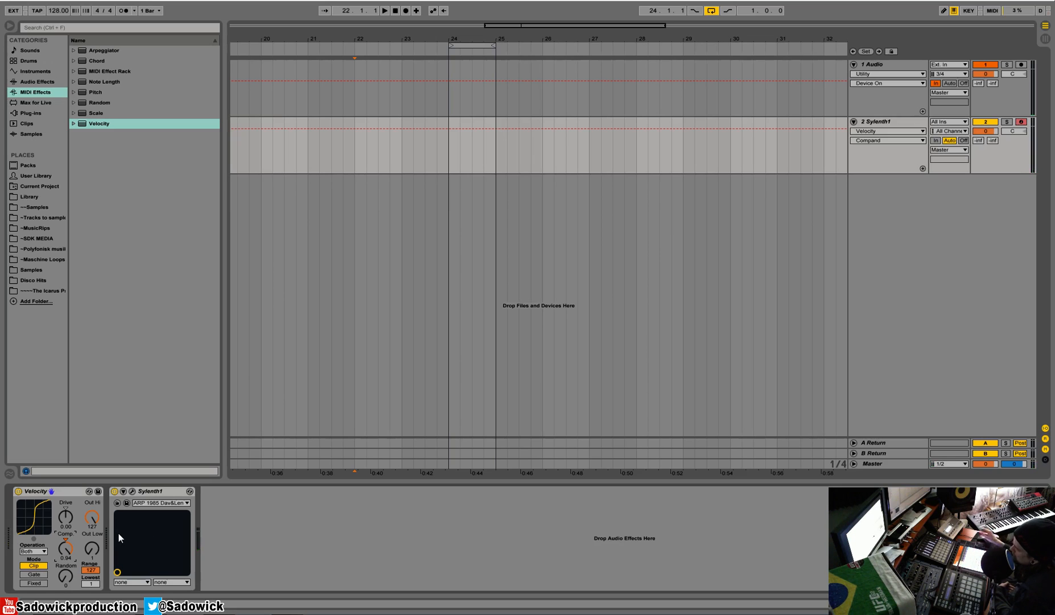
pyautogui.moveTo(70, 554); pyautogui.dragTo(70, 557)
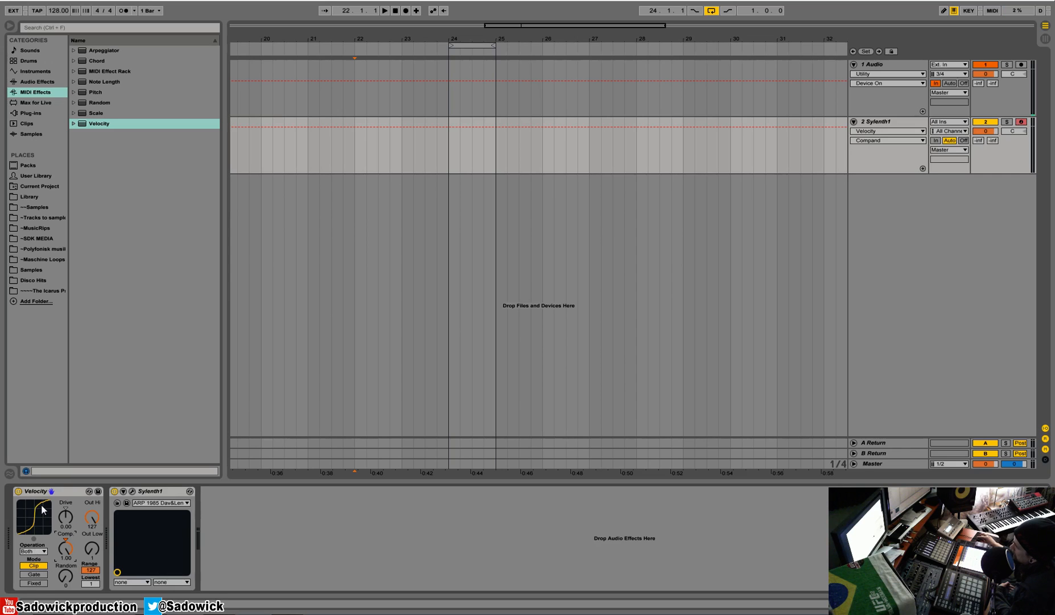
# - Set the Velocity device's Comp to -1.00 and adjust its Drive
pyautogui.moveTo(66, 553); pyautogui.dragTo(66, 613)
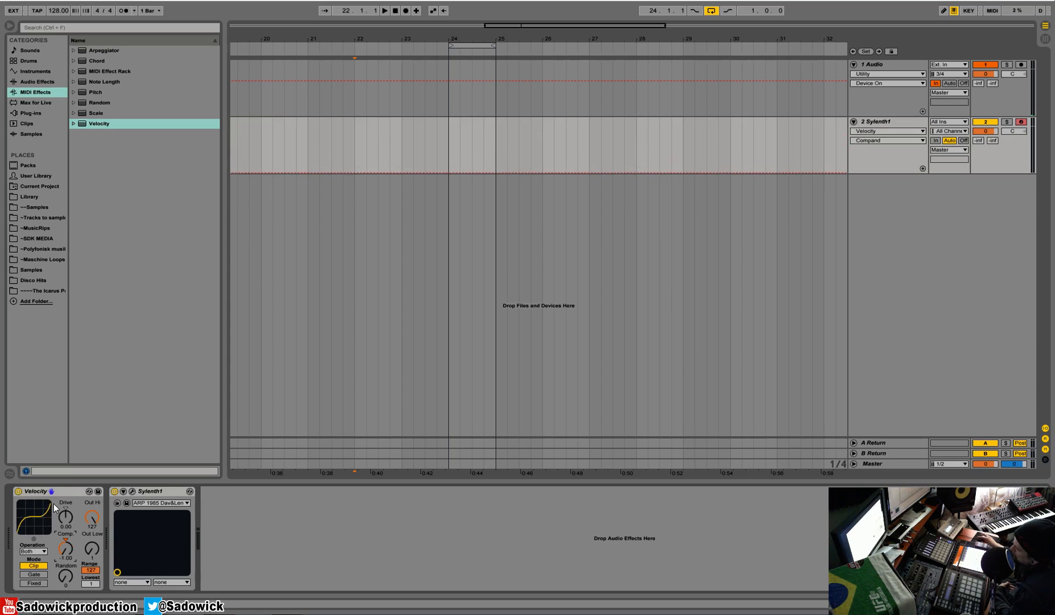
pyautogui.moveTo(65, 516); pyautogui.dragTo(67, 548)
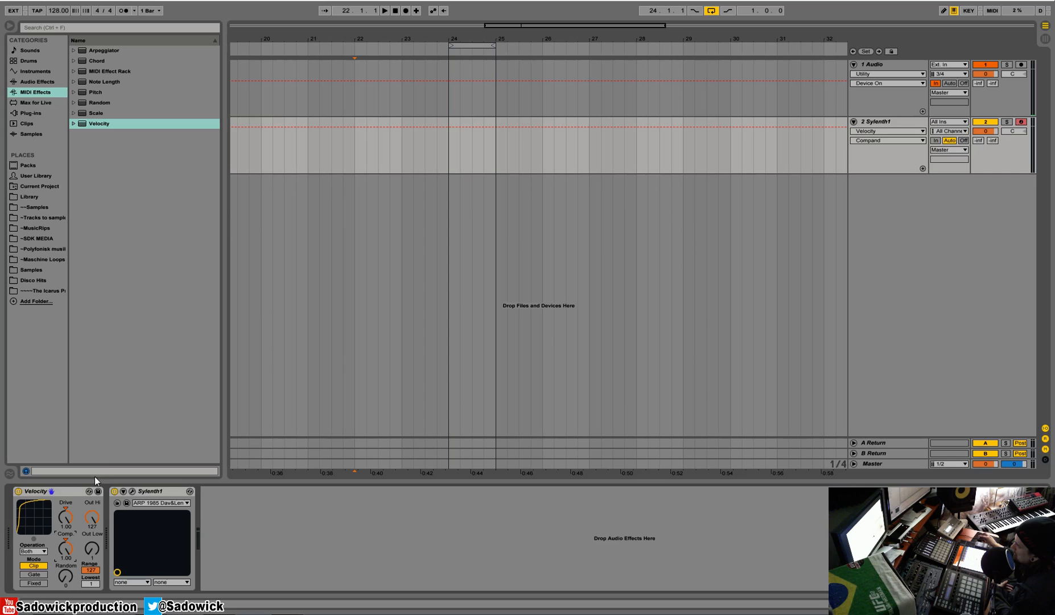
# - Cut the Velocity device from the track's chain
pyautogui.rightClick(73, 490)
pyautogui.click(112, 363)
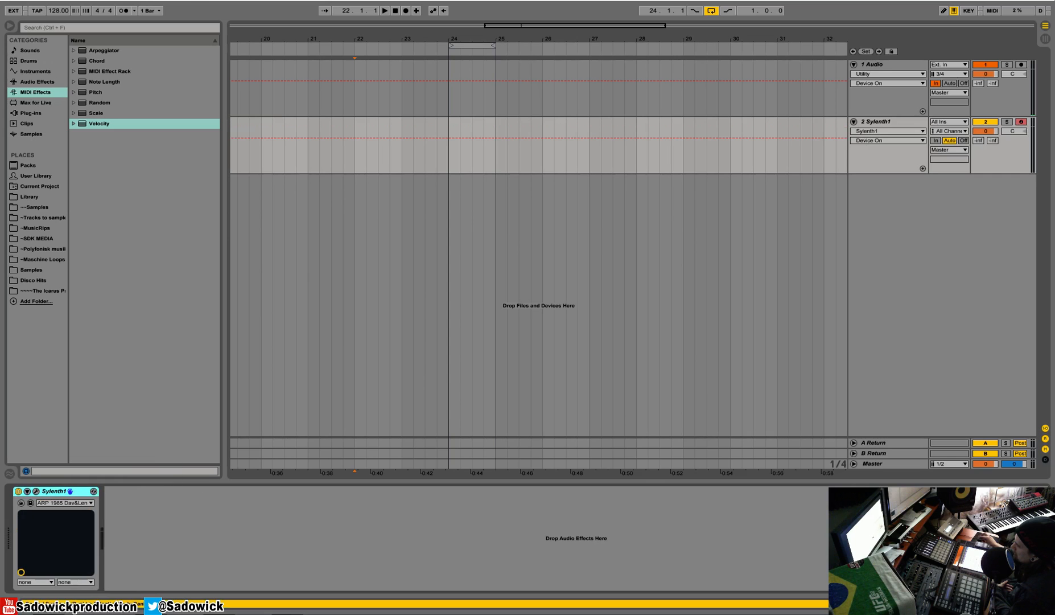